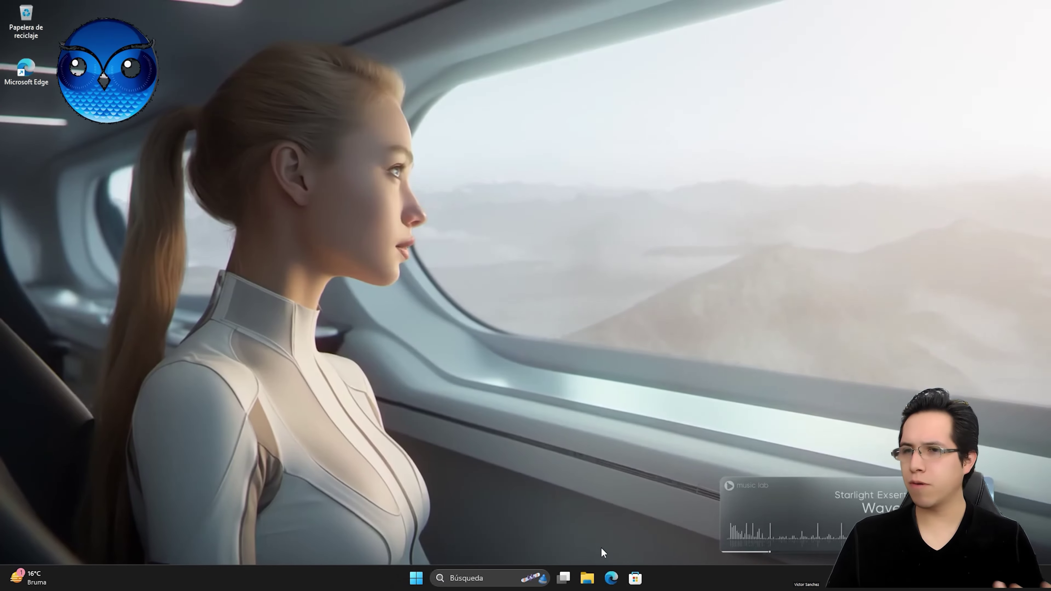
Open the sharing properties of the folder Material SSH y VDI on Disco local (C:).
click(587, 579)
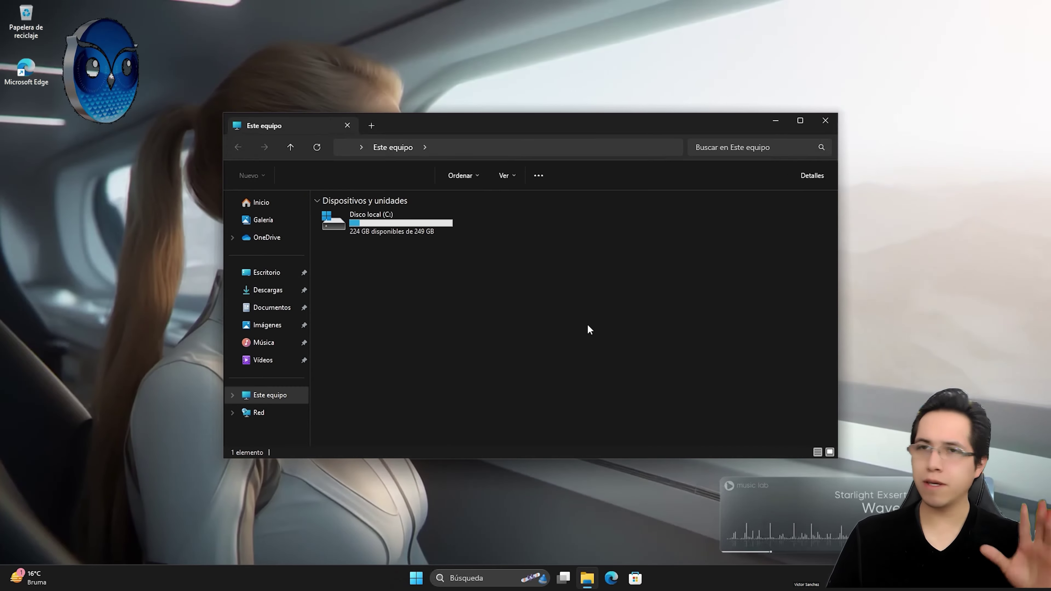
double_click(415, 225)
click(367, 251)
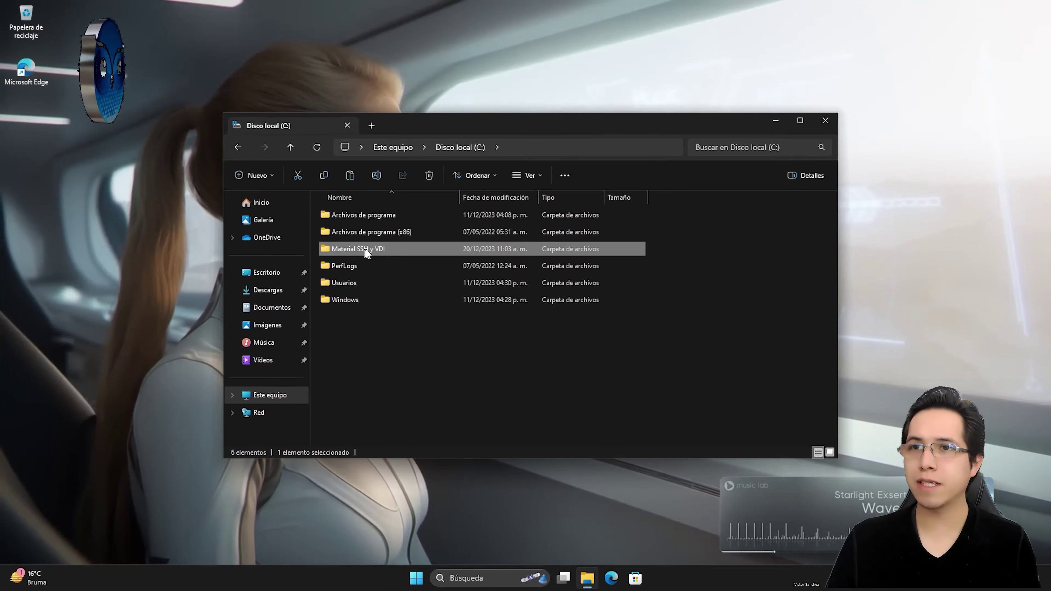
right_click(367, 252)
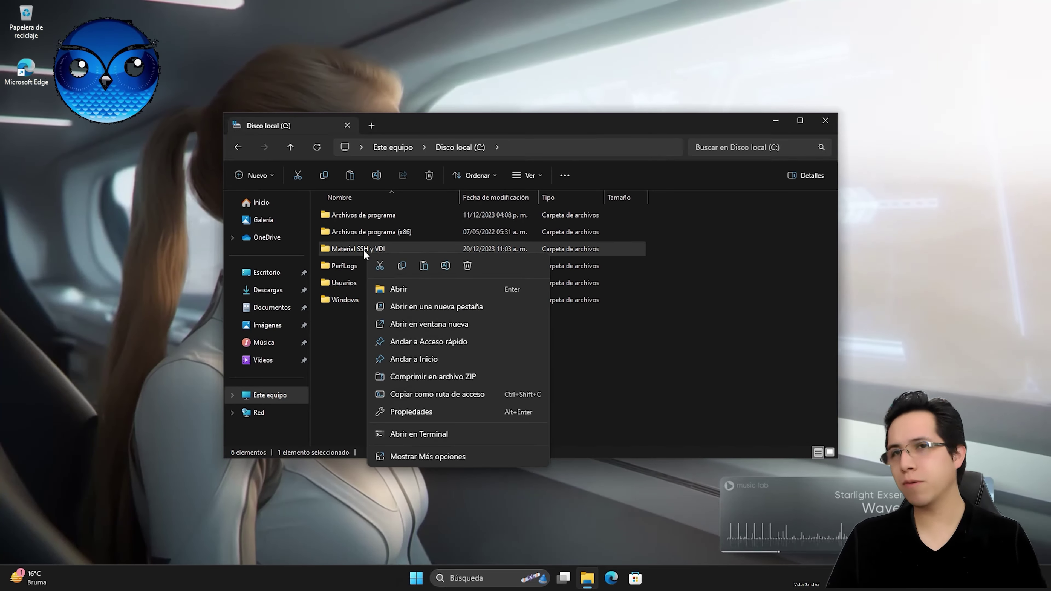
click(424, 412)
click(418, 280)
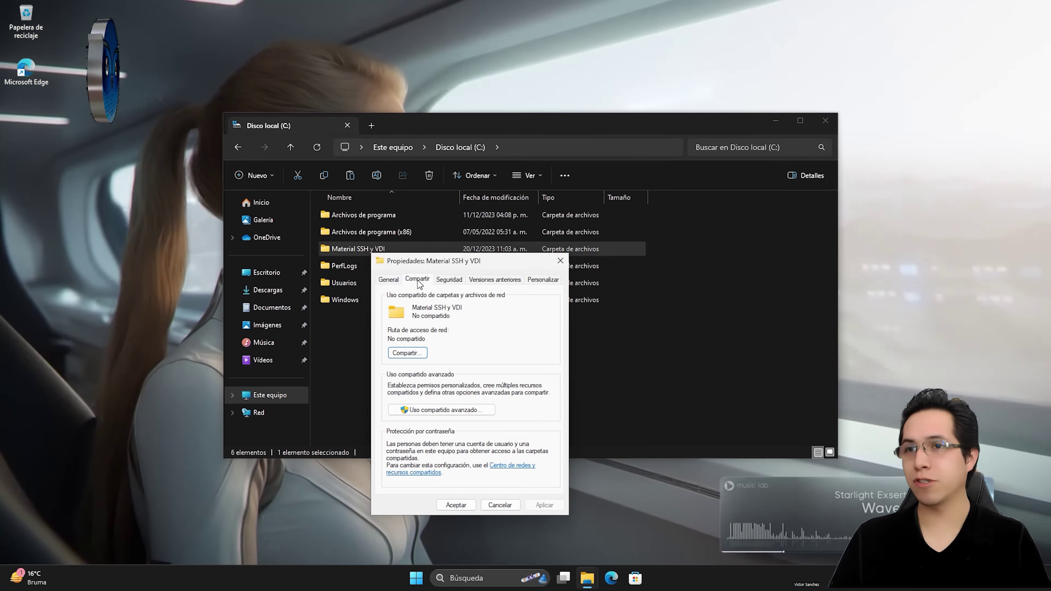
Share the folder through advanced sharing and allow Control total, Cambiar and Leer for Todos.
click(429, 410)
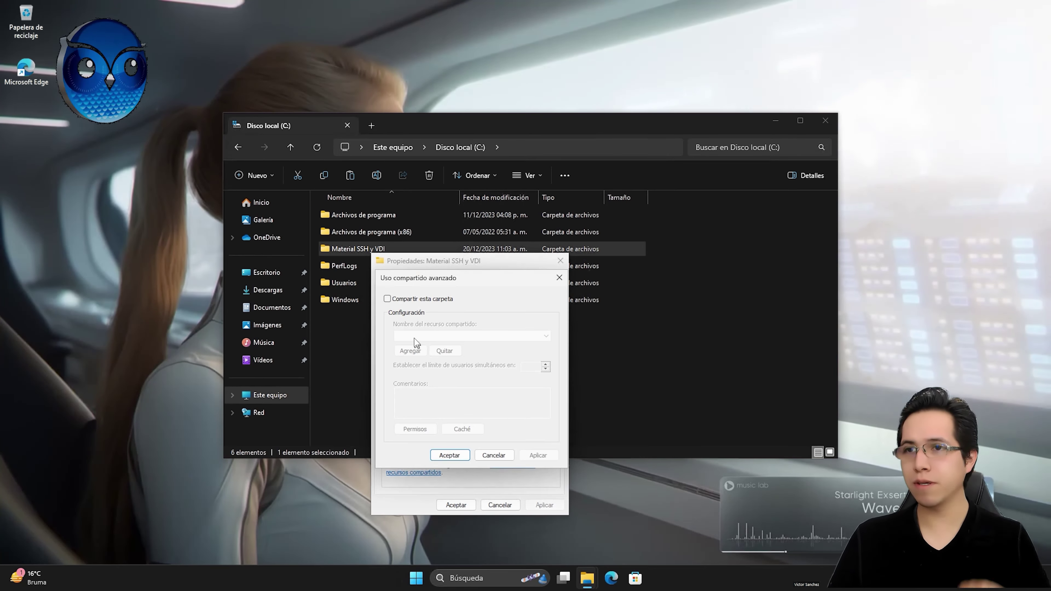
click(402, 299)
click(416, 430)
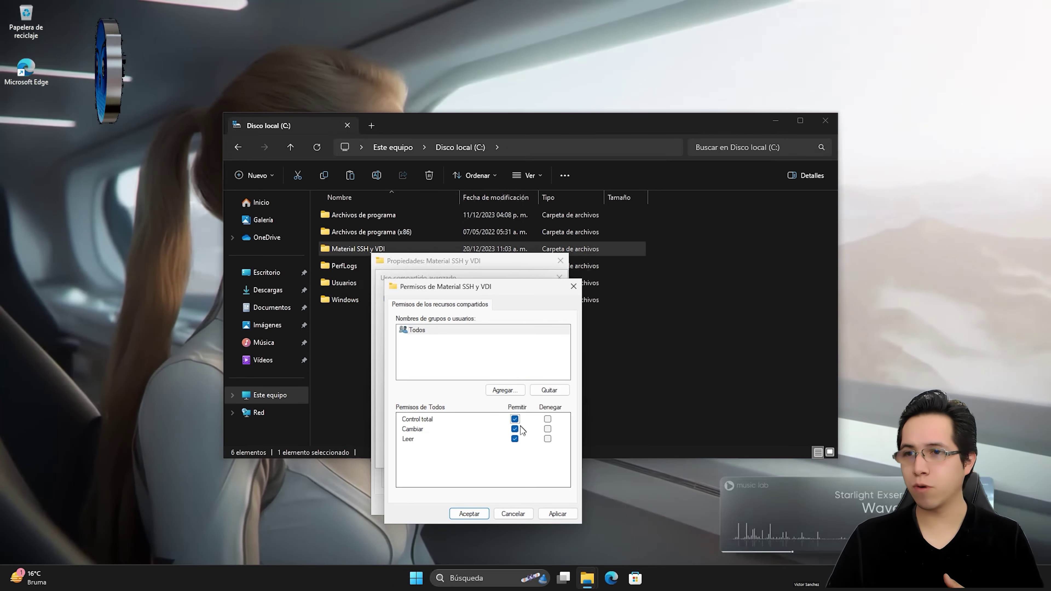
click(558, 512)
click(469, 514)
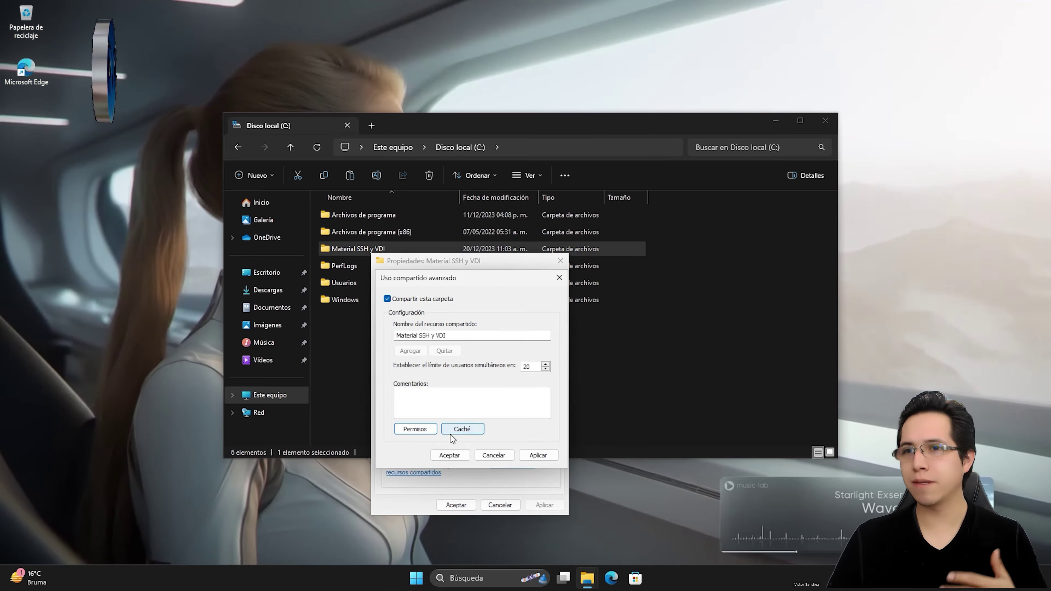
click(452, 455)
click(456, 504)
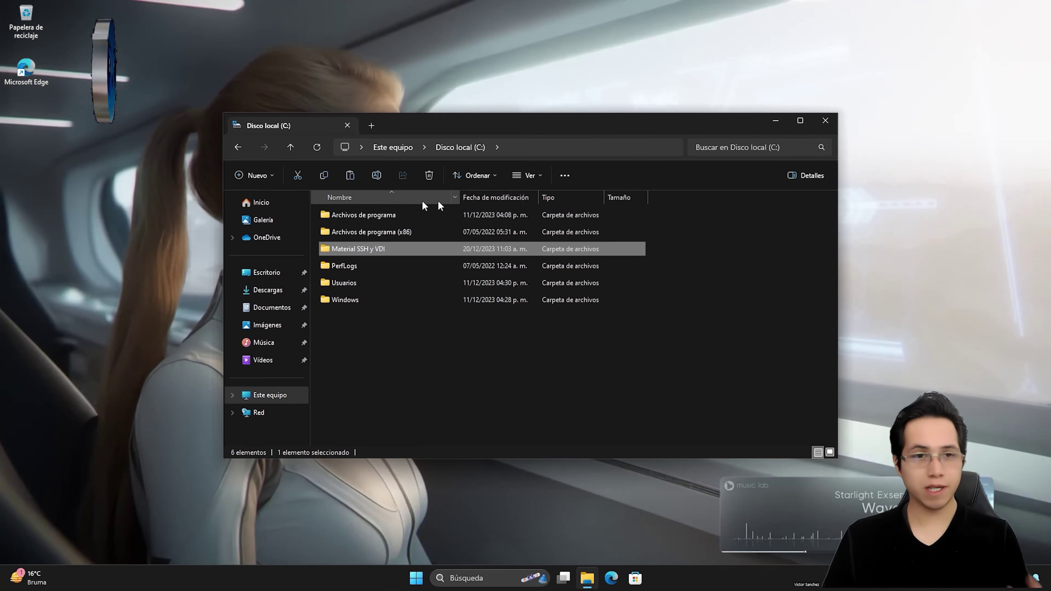
drag(347, 252, 355, 256)
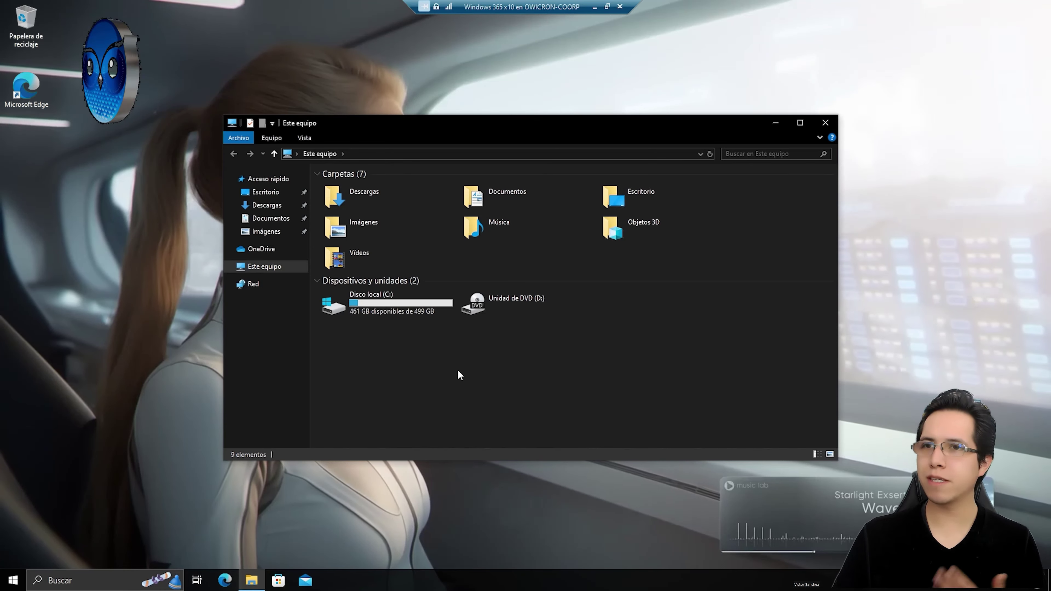
On the Windows 10 remote machine, check the network location for shared devices and close the file explorer.
click(256, 285)
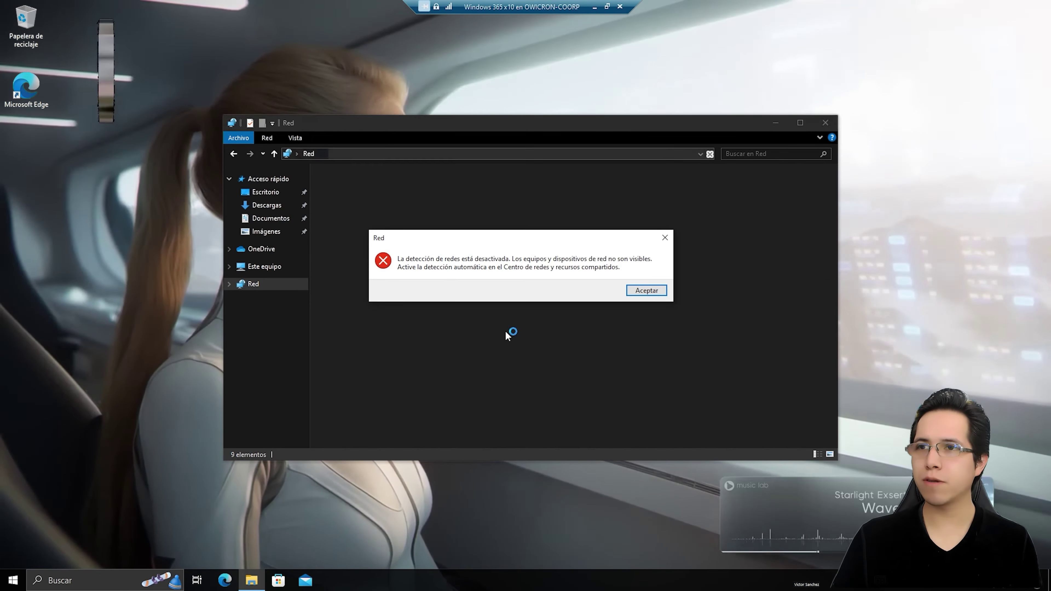
drag(538, 236, 580, 243)
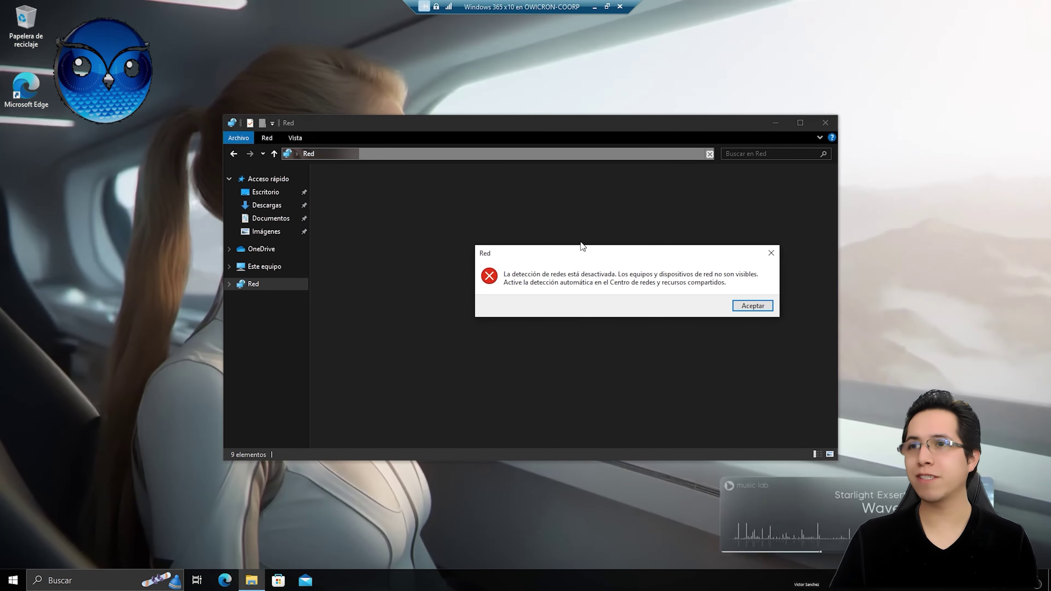
click(772, 253)
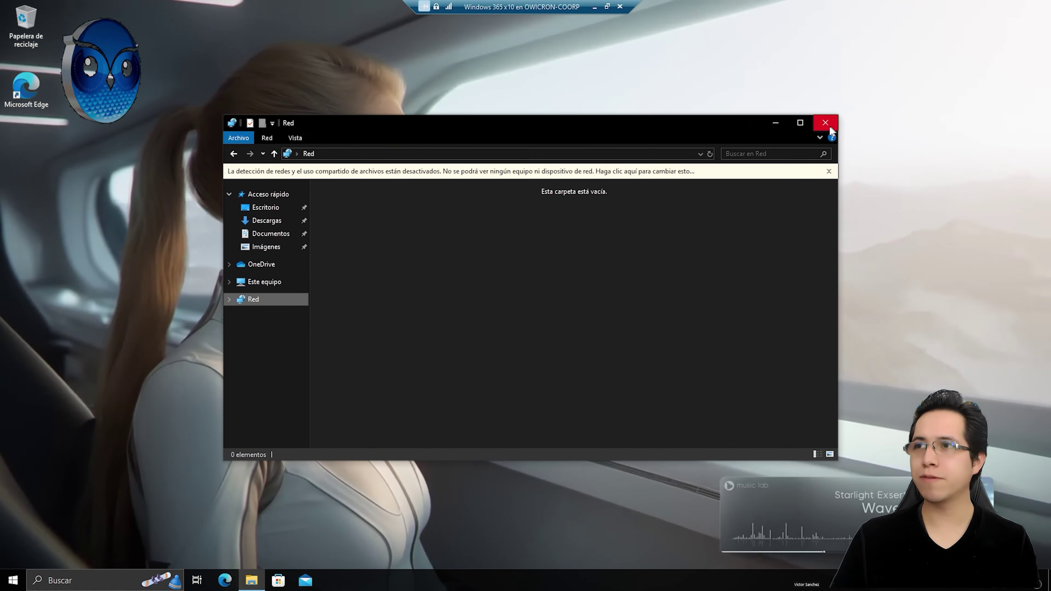
click(825, 123)
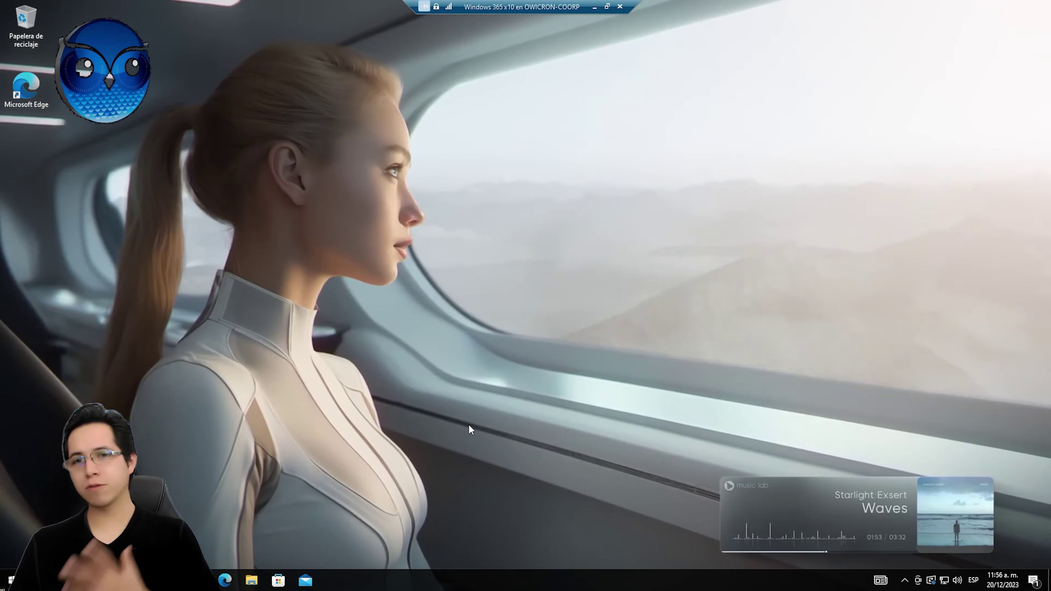
Set the Windows 10 Ethernet connection's network profile to Privada and close the settings.
right_click(944, 581)
click(922, 563)
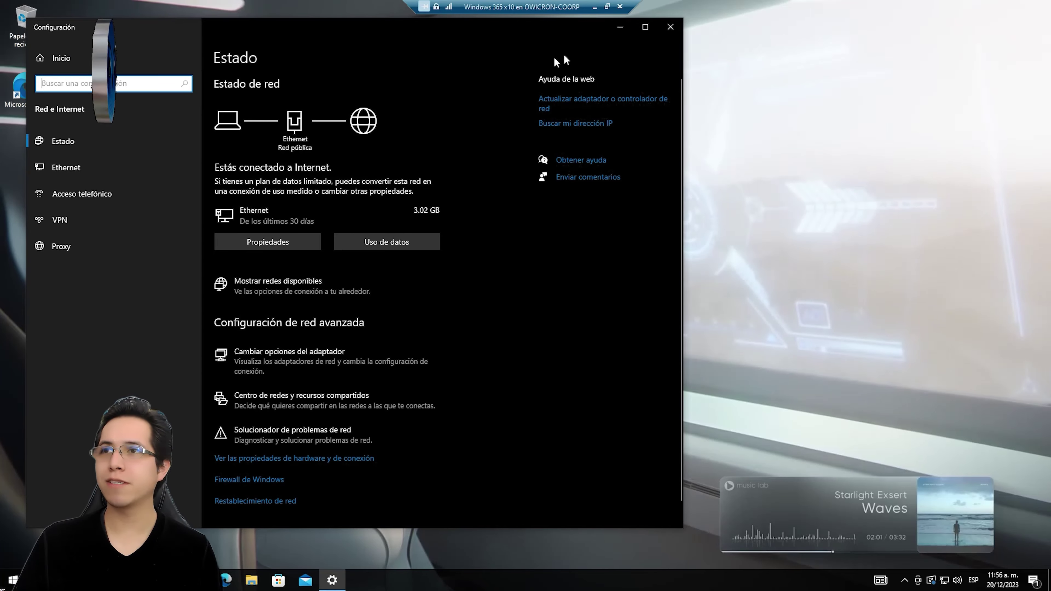
click(645, 28)
click(82, 150)
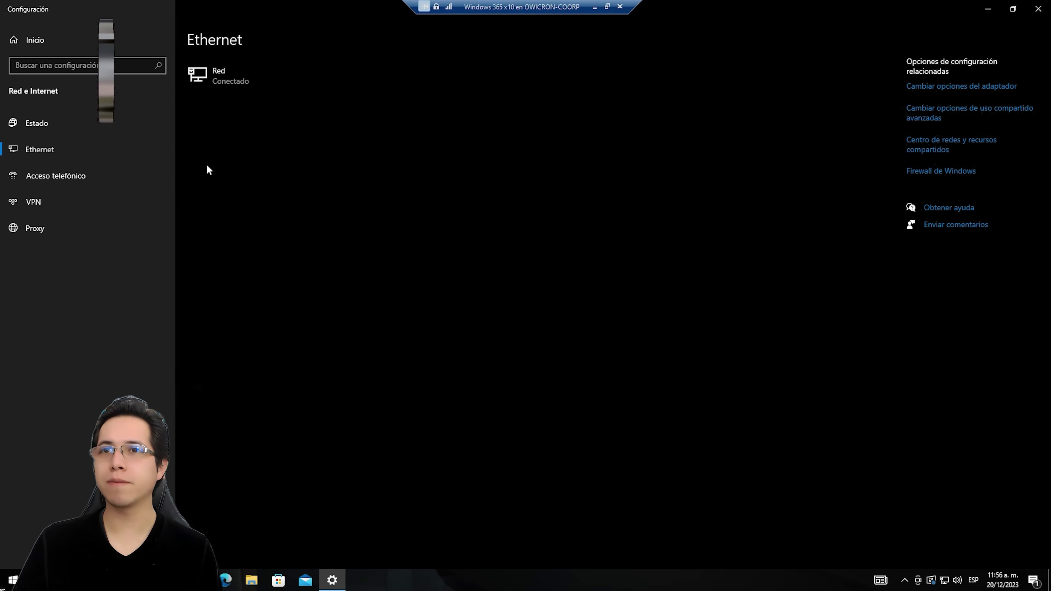
click(223, 78)
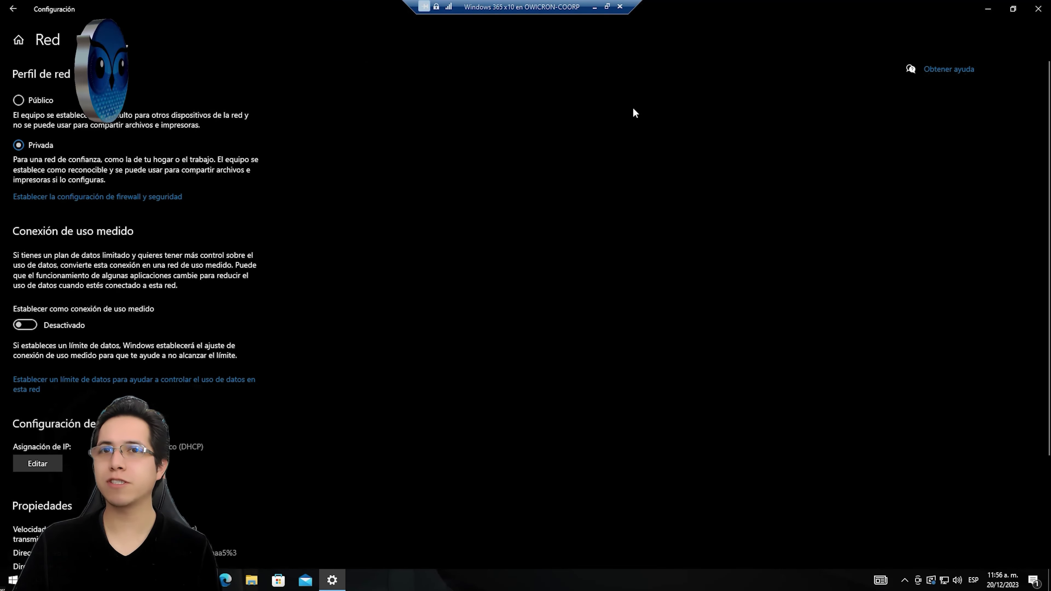
click(1048, 6)
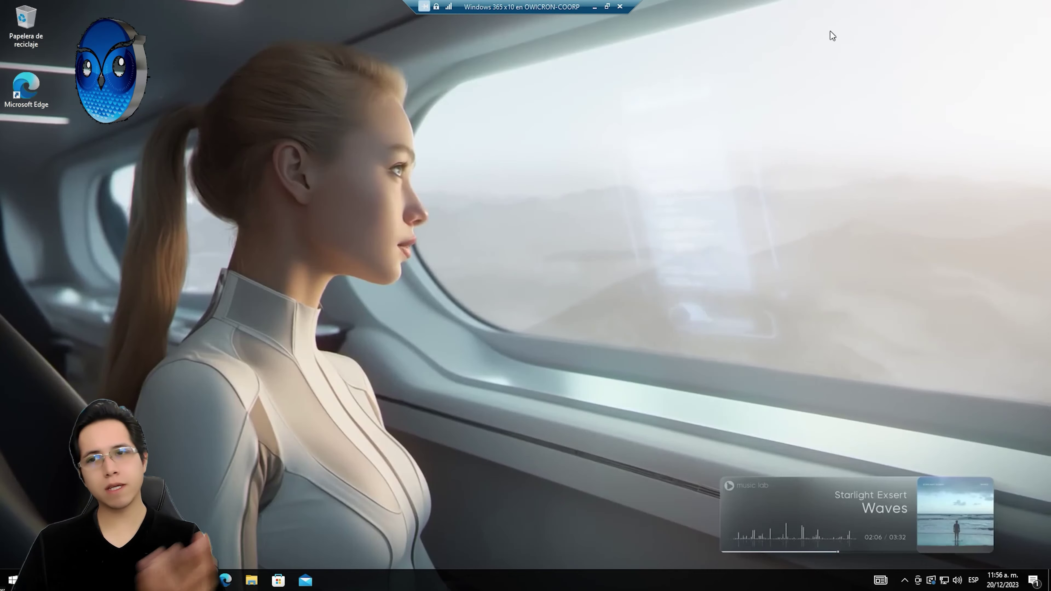
Open the network location again in the Windows 10 file explorer to check device visibility.
click(251, 580)
click(268, 285)
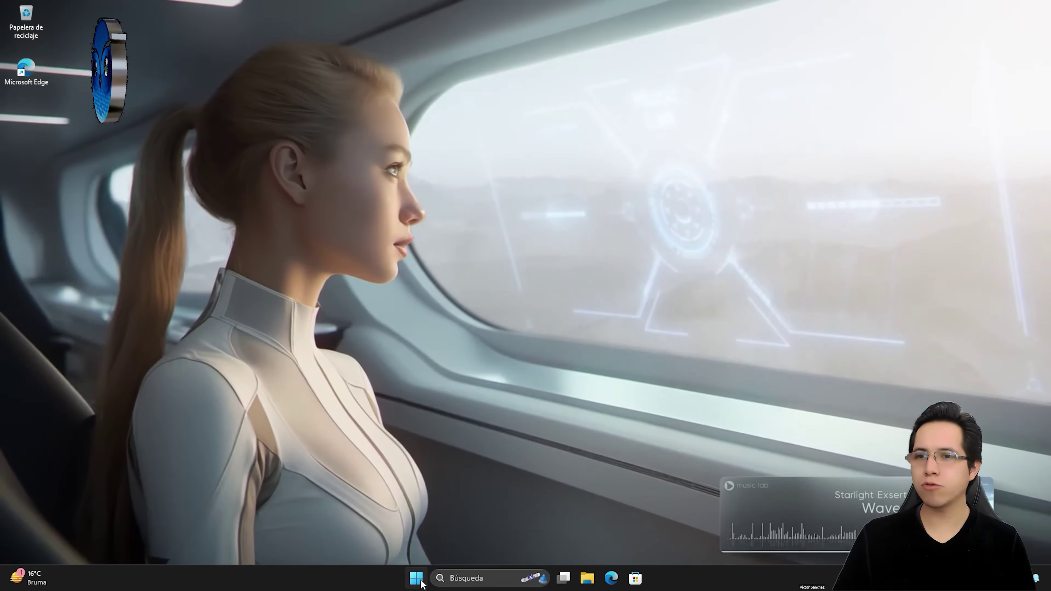
key(super)
click(657, 254)
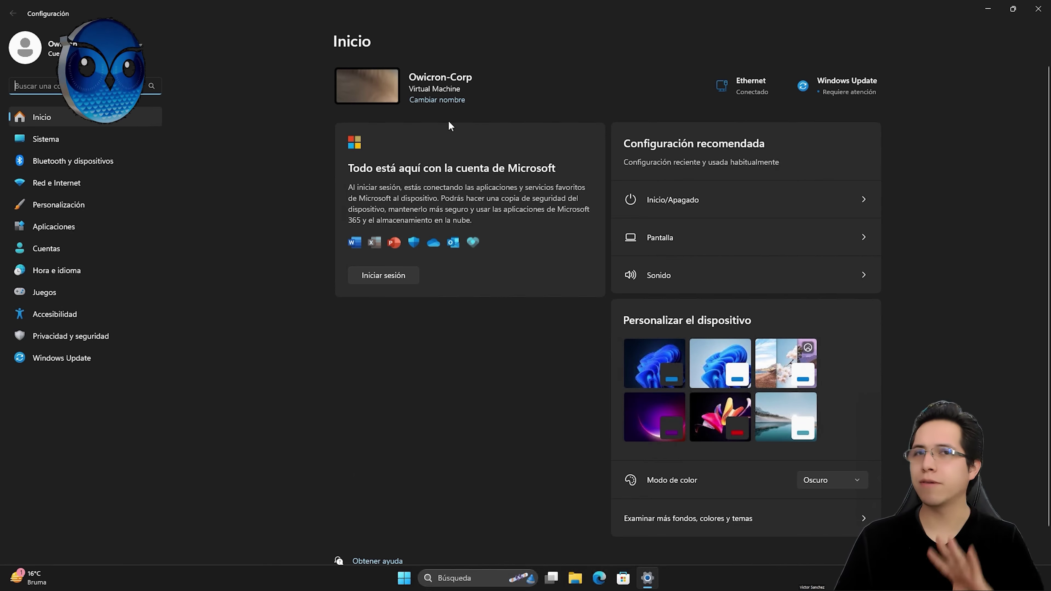
click(1038, 9)
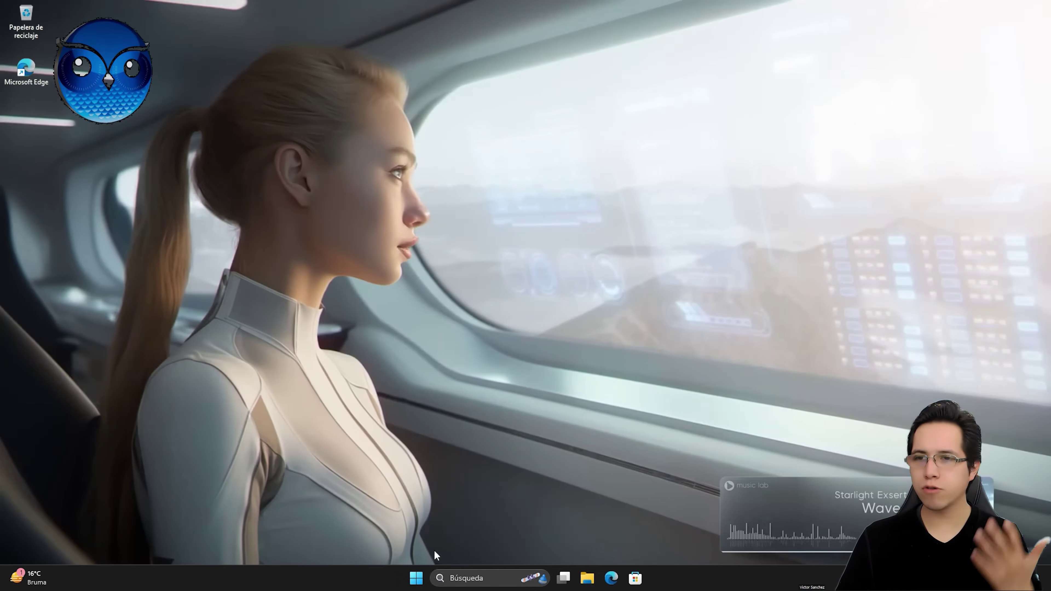
On the Windows 11 machine, set the Ethernet connection's network profile type to Red privada.
right_click(415, 586)
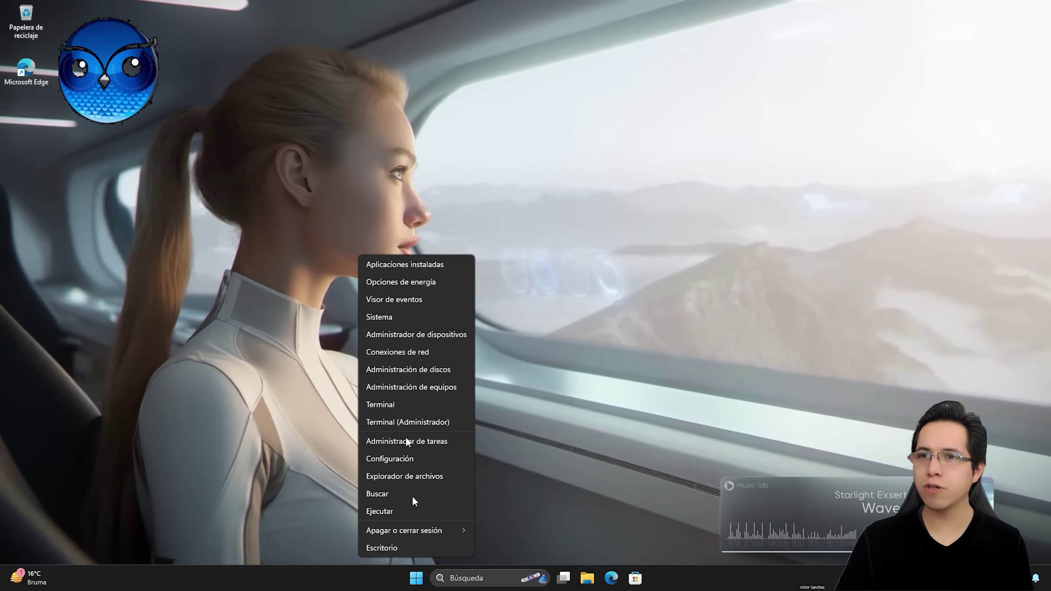
click(398, 356)
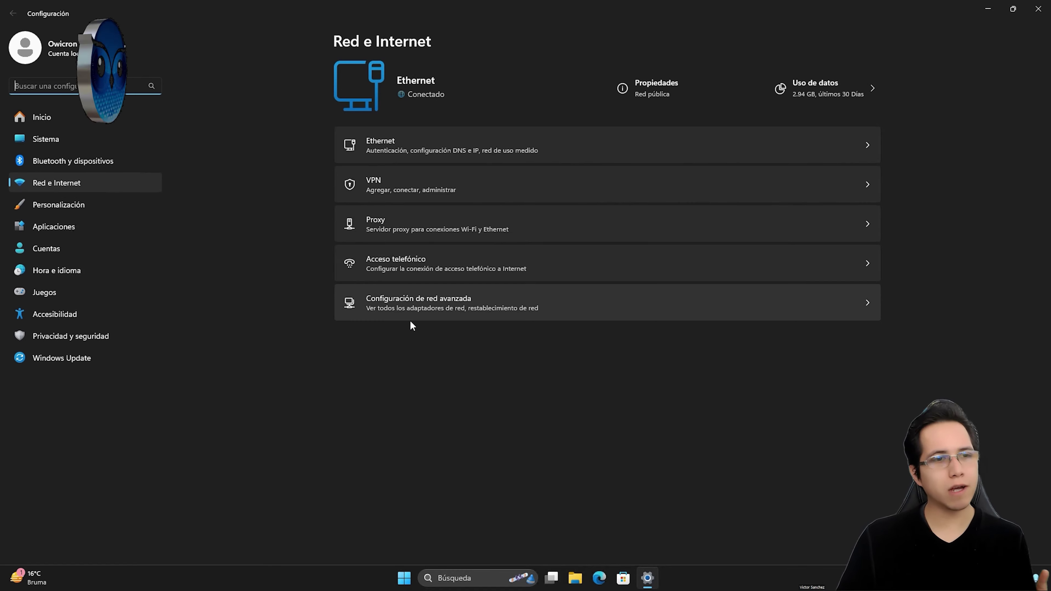
click(388, 152)
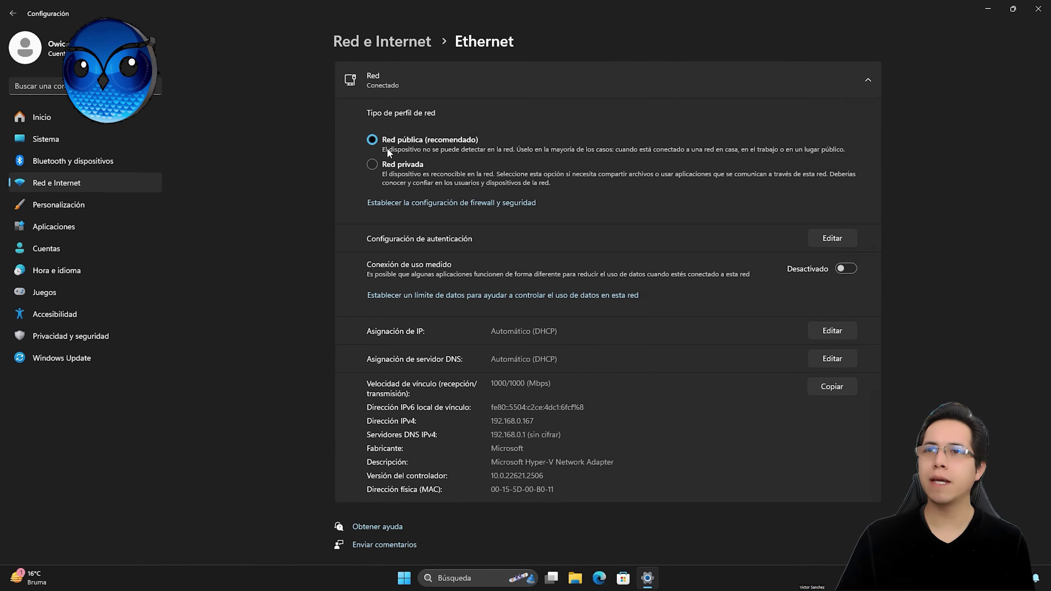
click(375, 164)
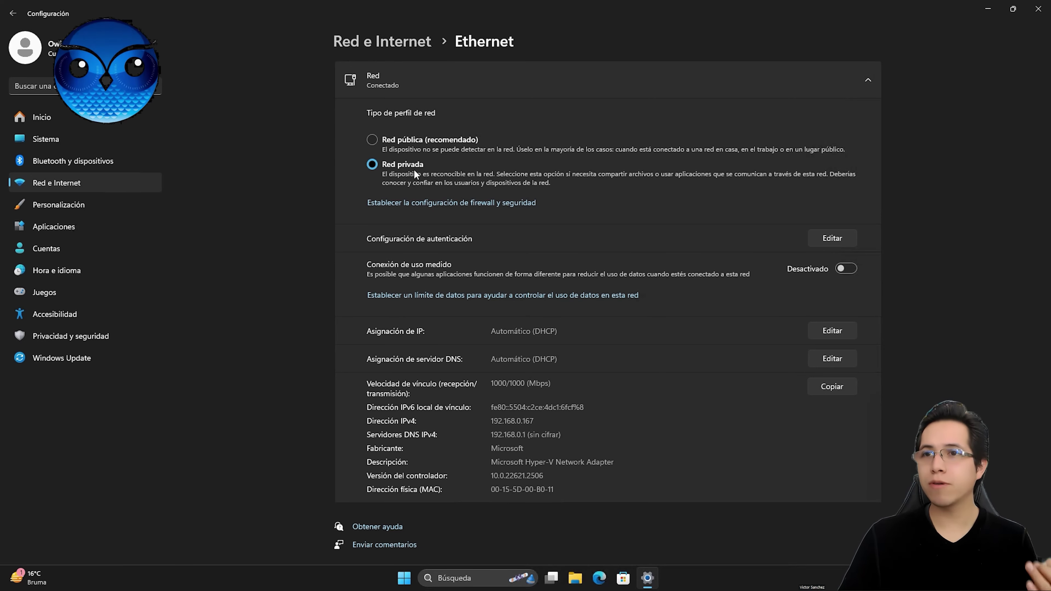
Open the list of applications allowed through Windows Defender Firewall and unlock it for editing, minimizing the other windows.
click(430, 206)
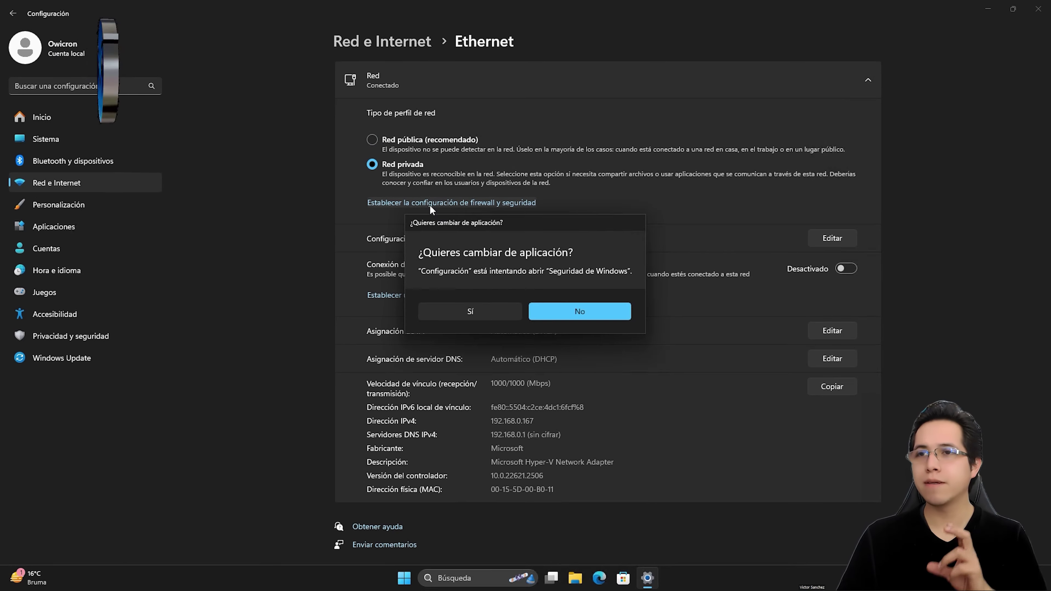
click(473, 317)
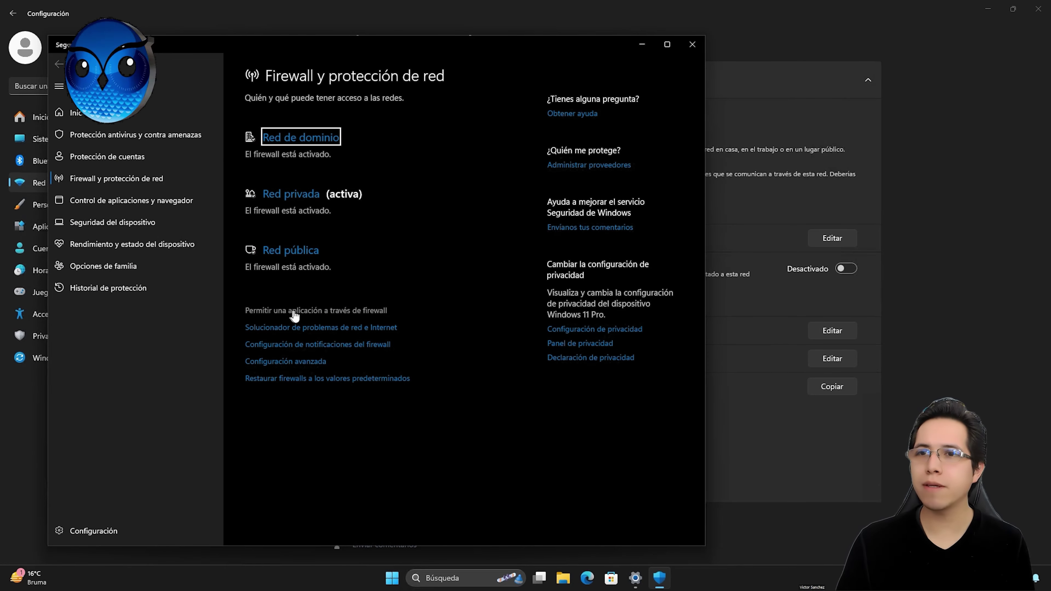
click(338, 317)
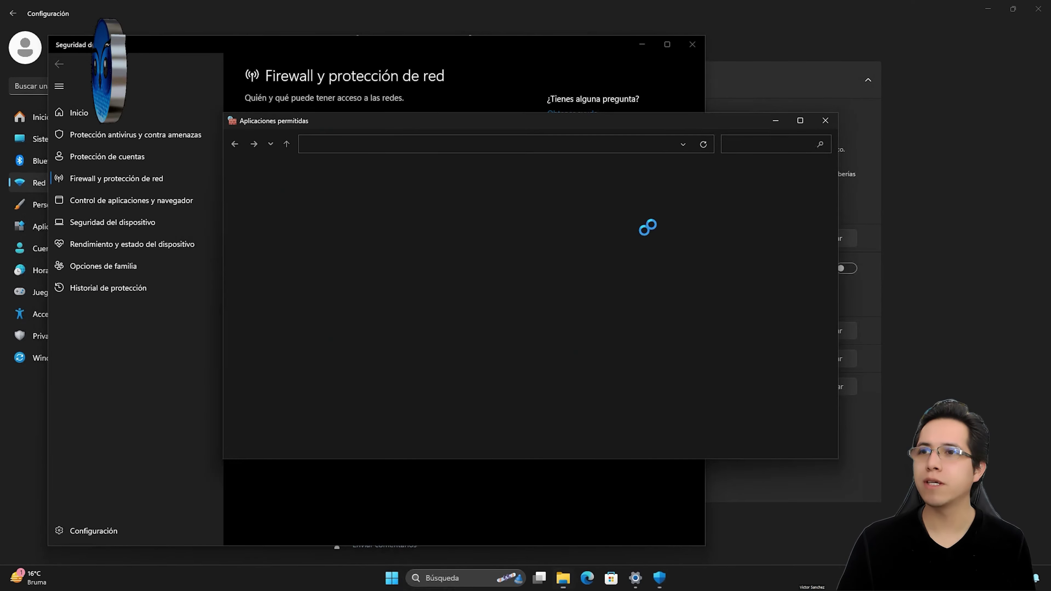
click(989, 8)
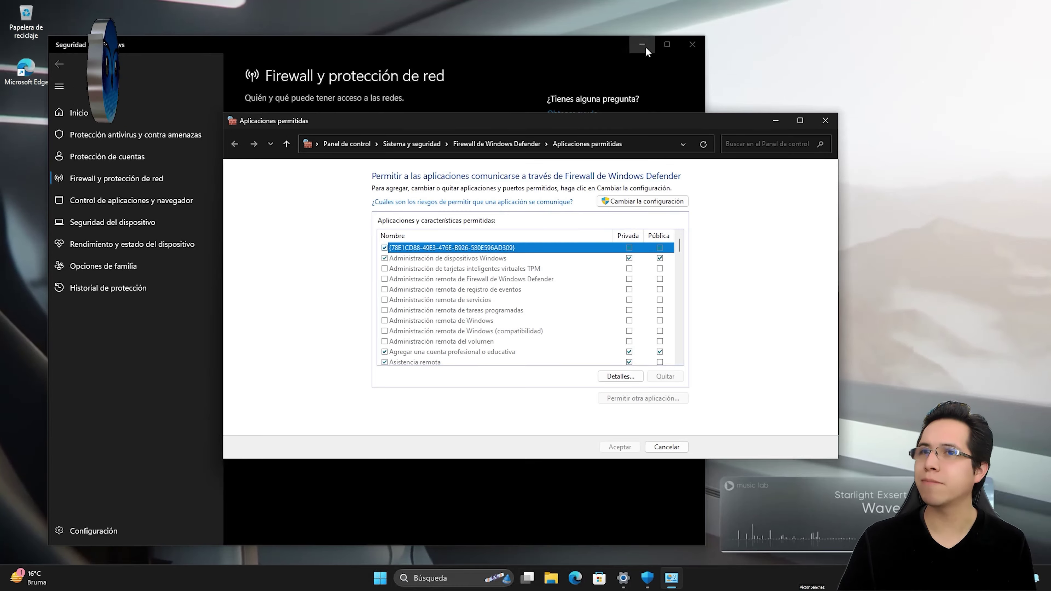
click(643, 44)
click(647, 202)
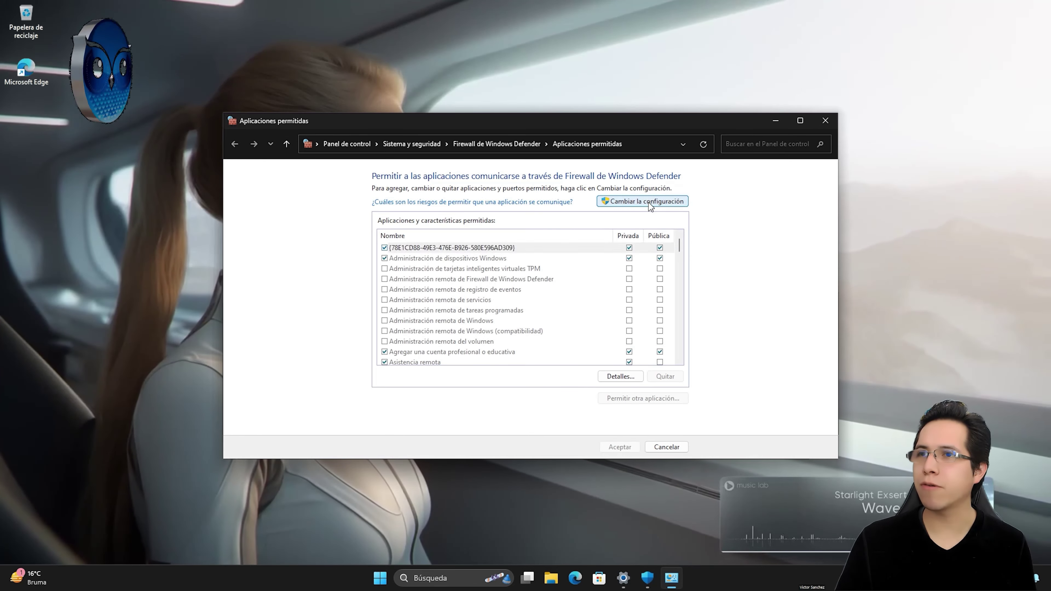
Allow Detección de redes through the firewall on both private and public networks, checking the Wi-Fi Direct entry, and accept the changes.
drag(679, 244, 680, 278)
scroll(437, 314, up, 1)
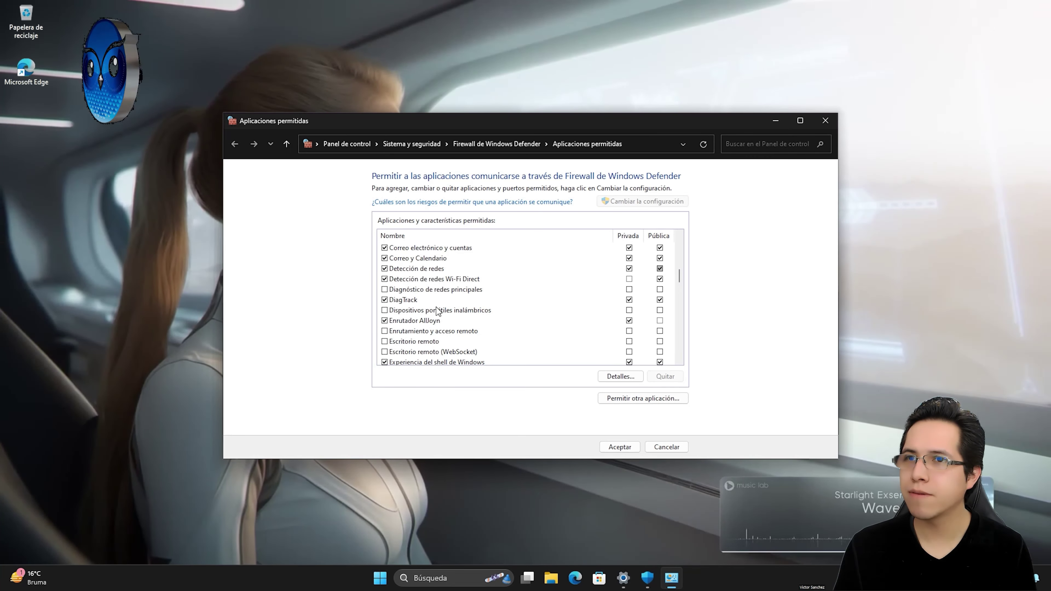
click(421, 273)
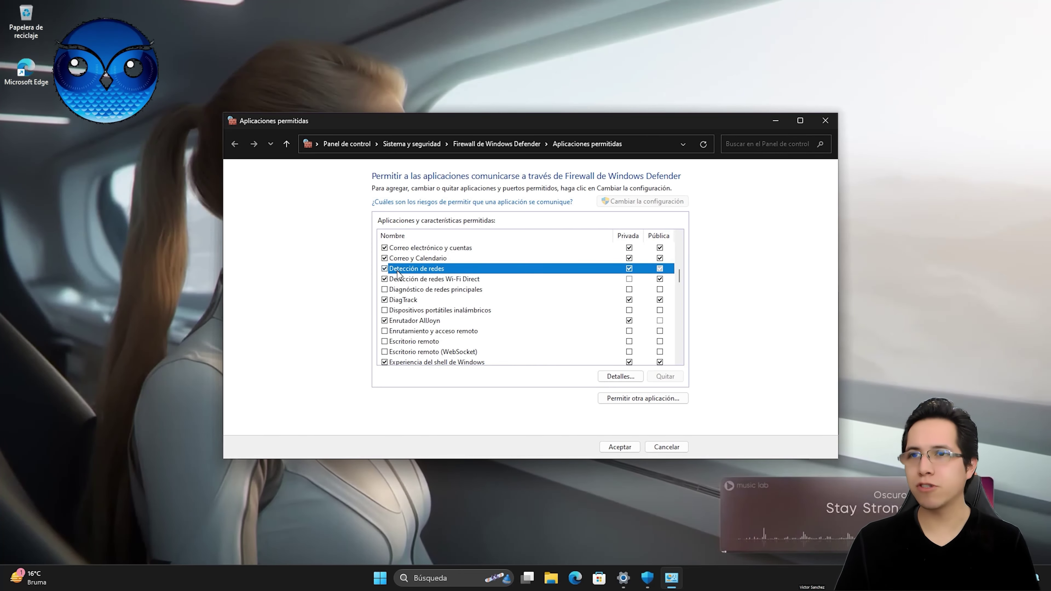
click(416, 280)
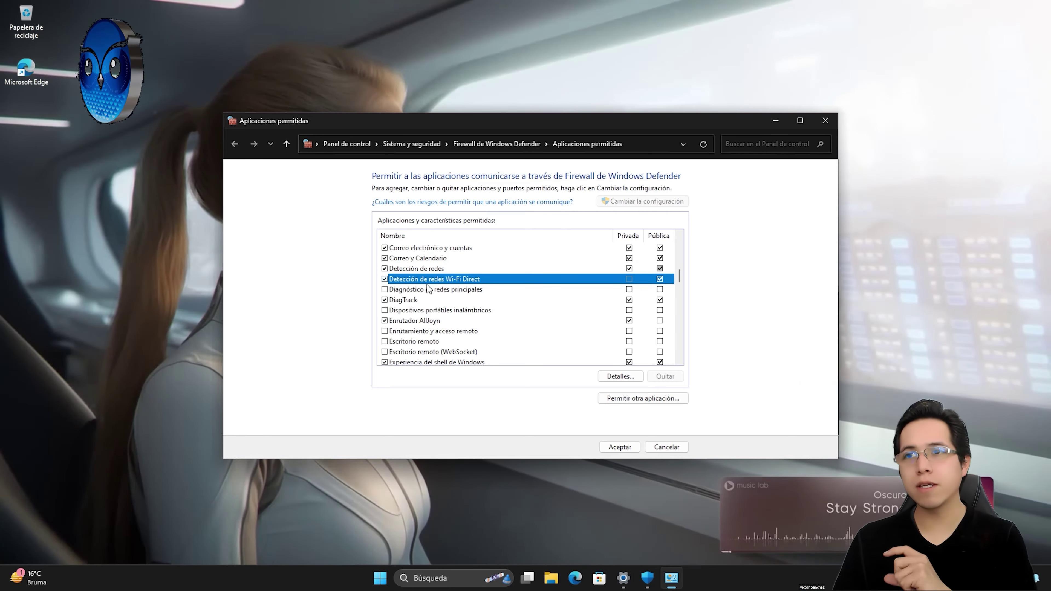
click(406, 274)
click(407, 280)
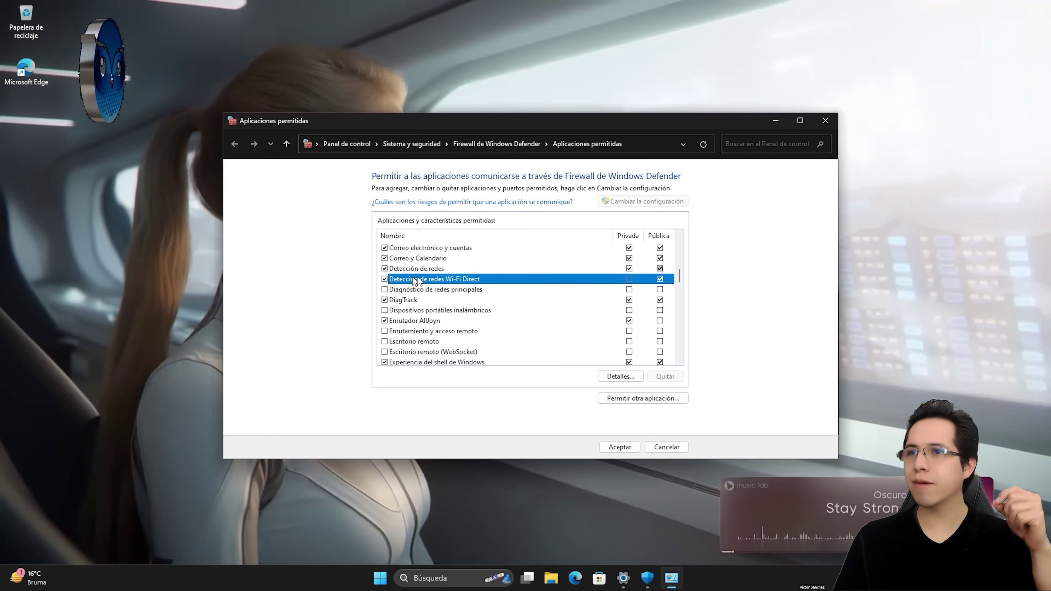
click(436, 270)
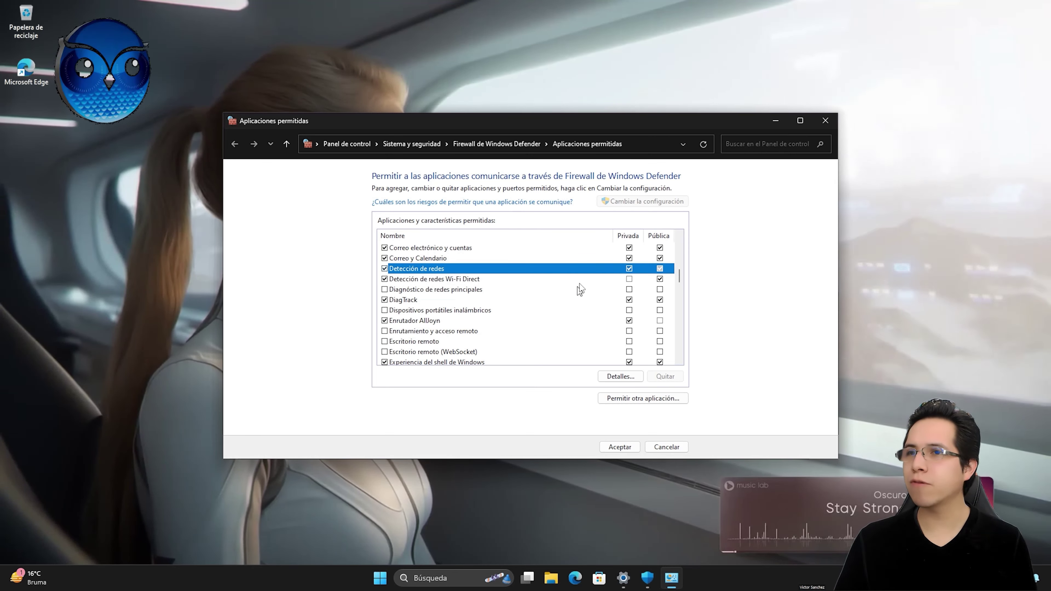
click(629, 280)
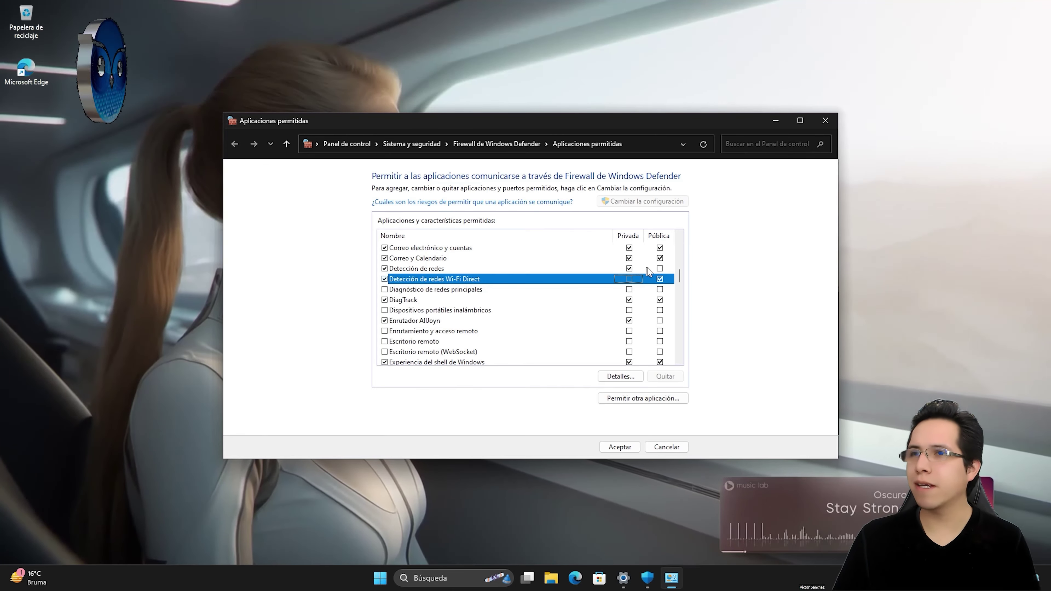
click(663, 270)
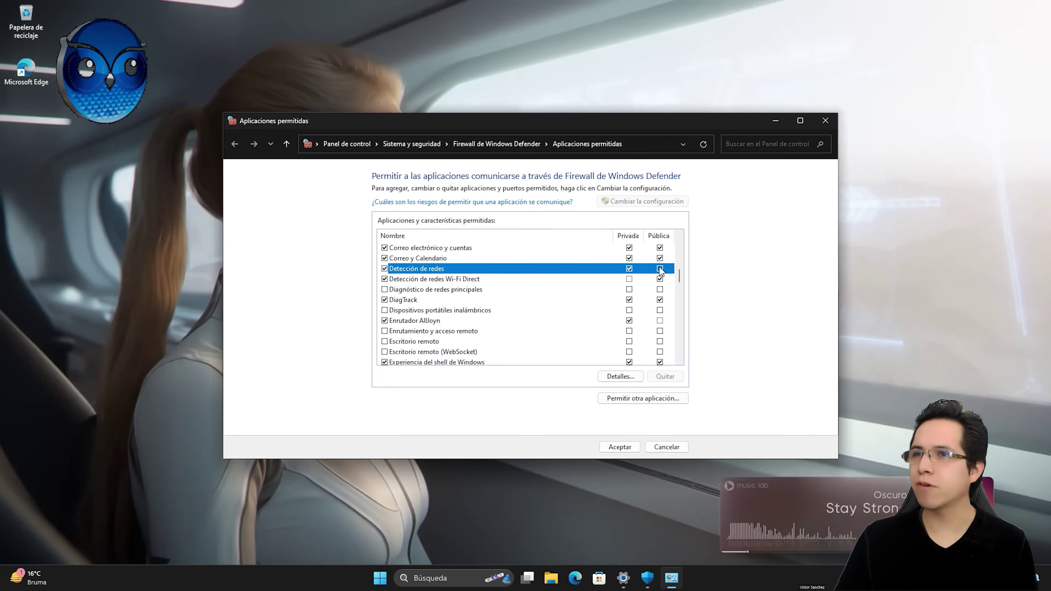
click(620, 448)
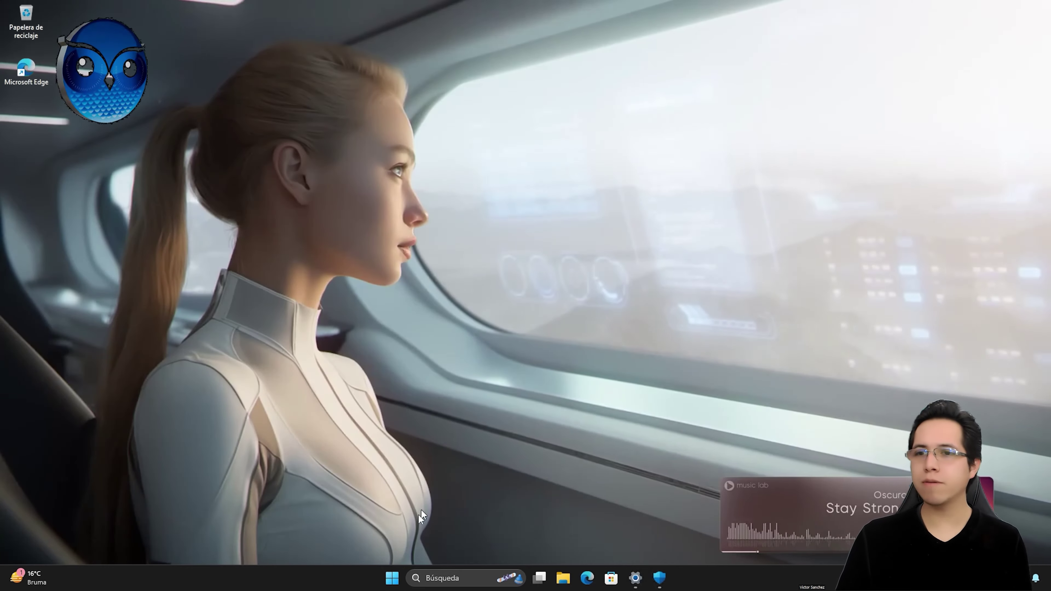
Open the advanced sharing settings of the network and expand Redes públicas and Todas las redes to review their discovery and sharing options.
right_click(391, 580)
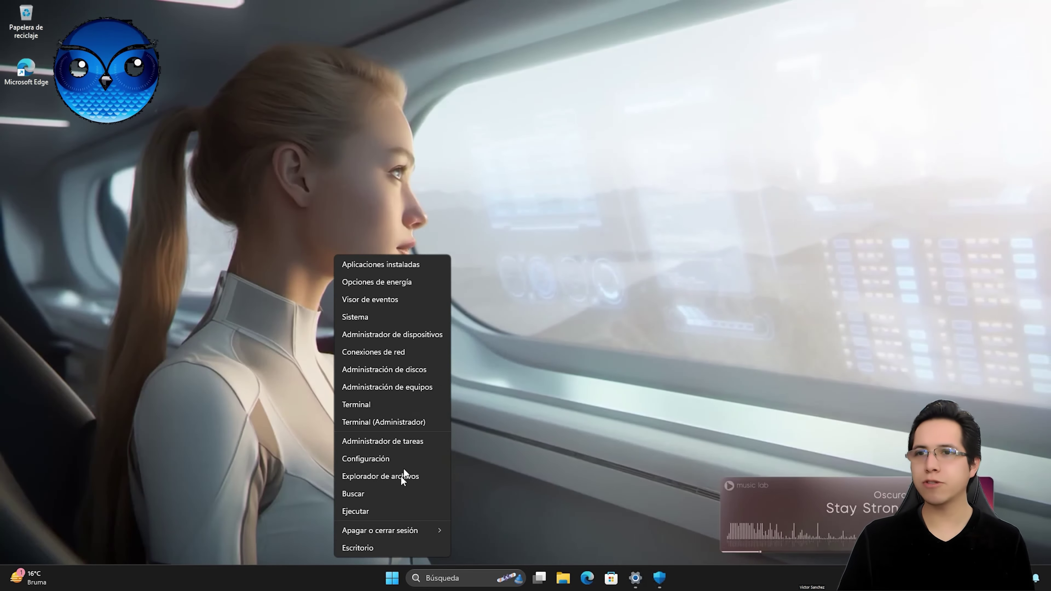
click(401, 355)
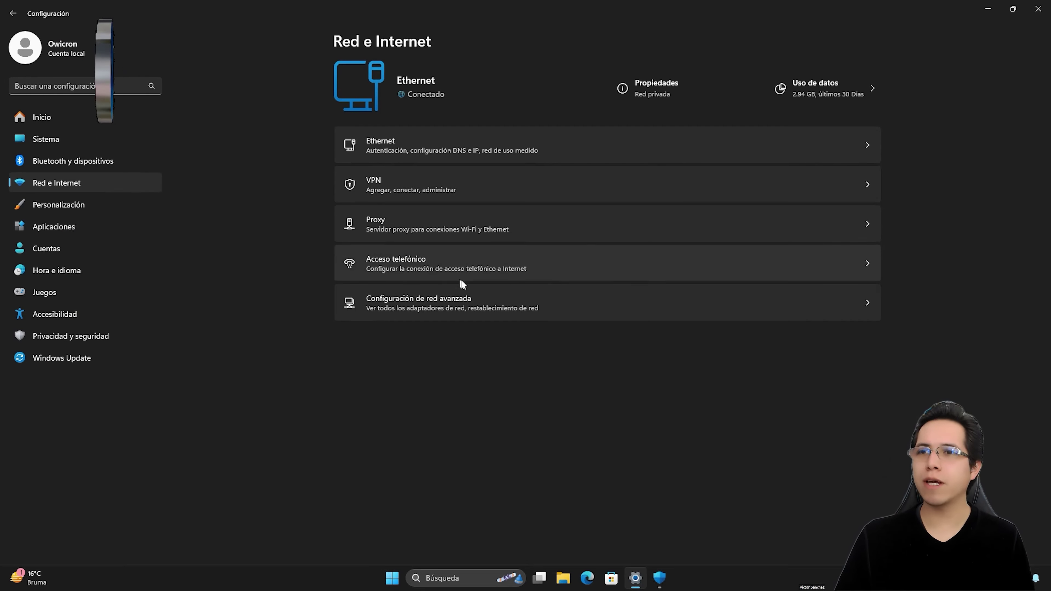
click(482, 308)
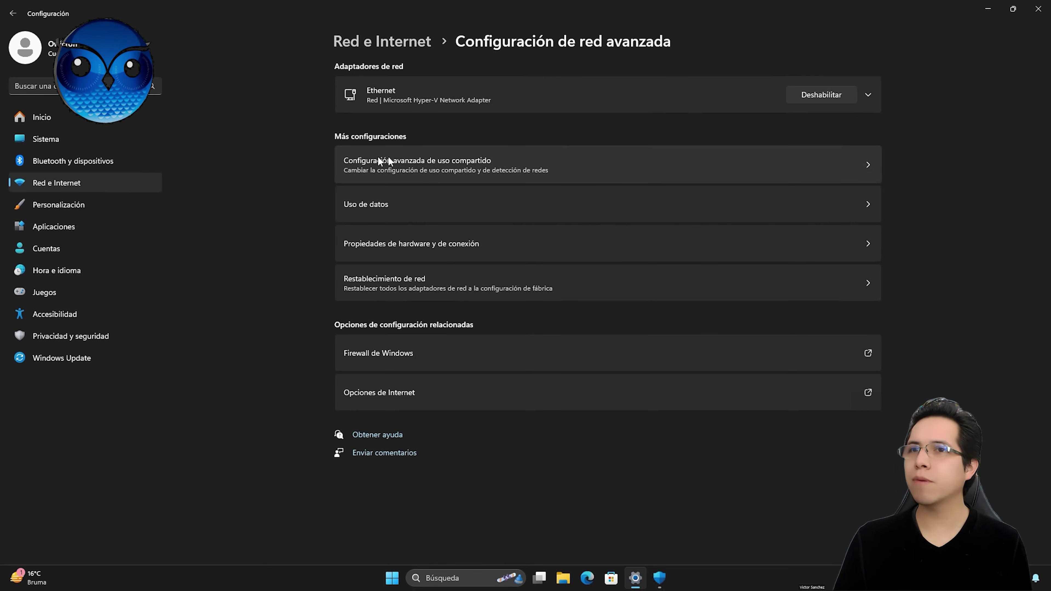
click(674, 175)
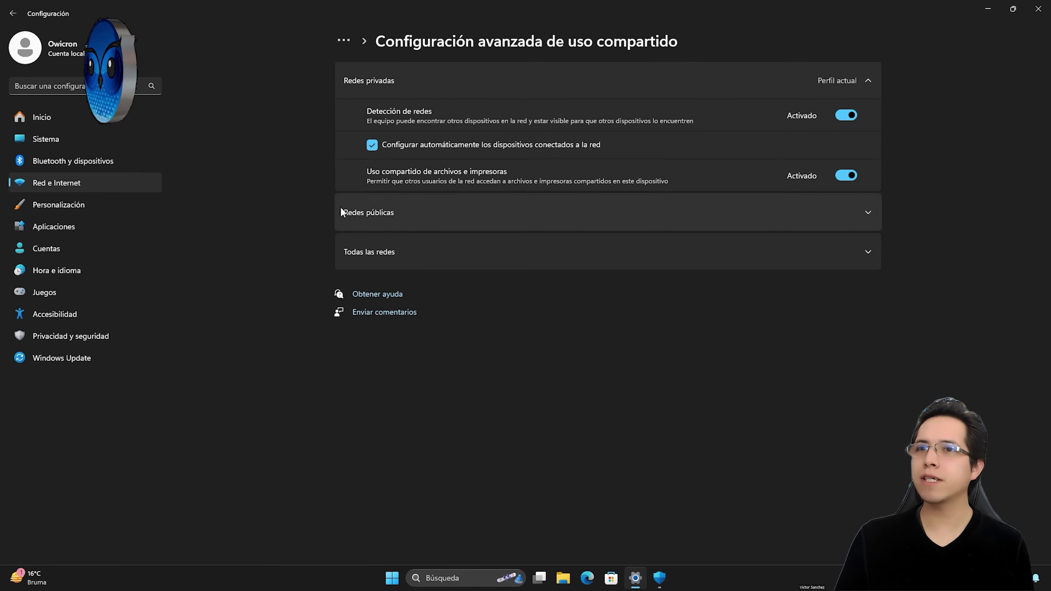
click(413, 218)
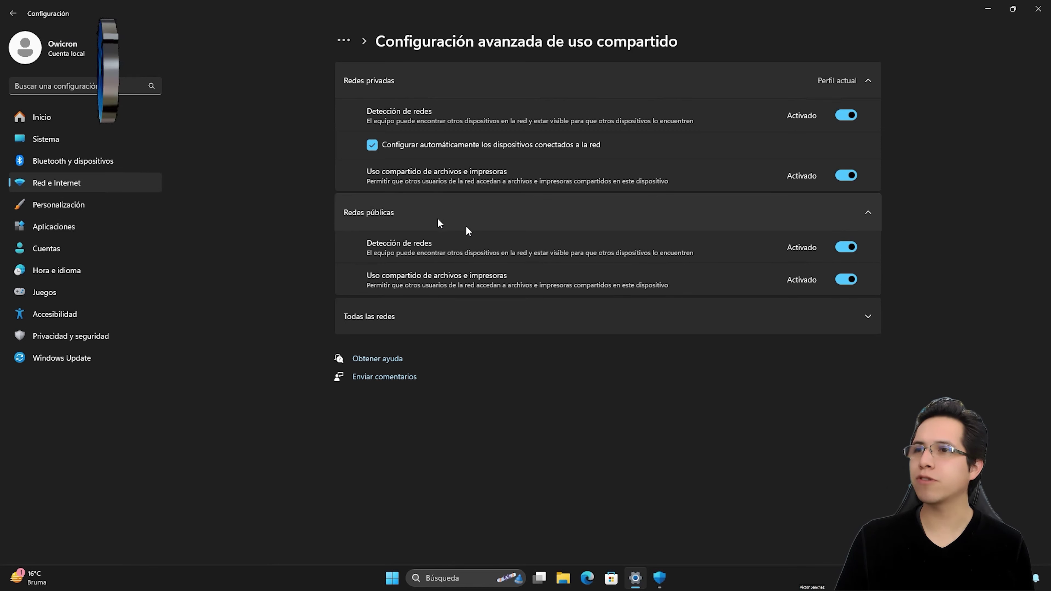
click(401, 320)
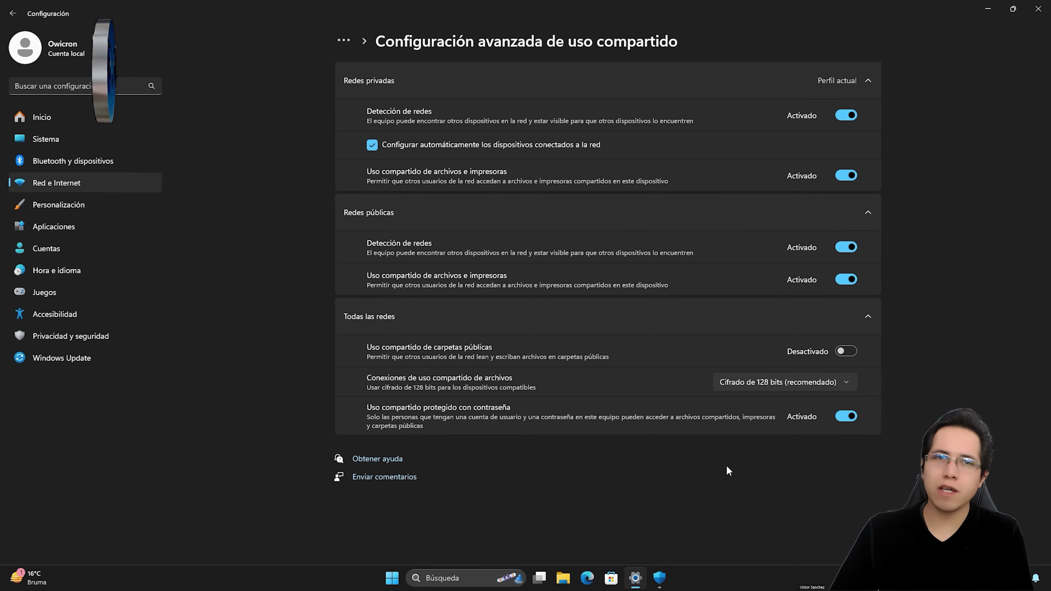
Turn off password-protected sharing for all networks and enable it again.
click(847, 418)
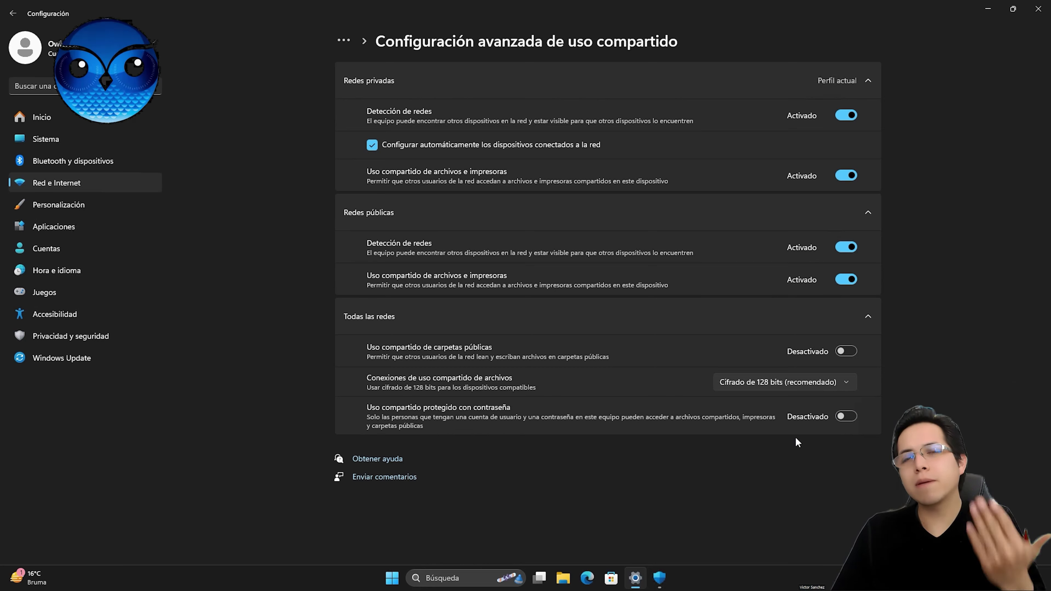
click(839, 419)
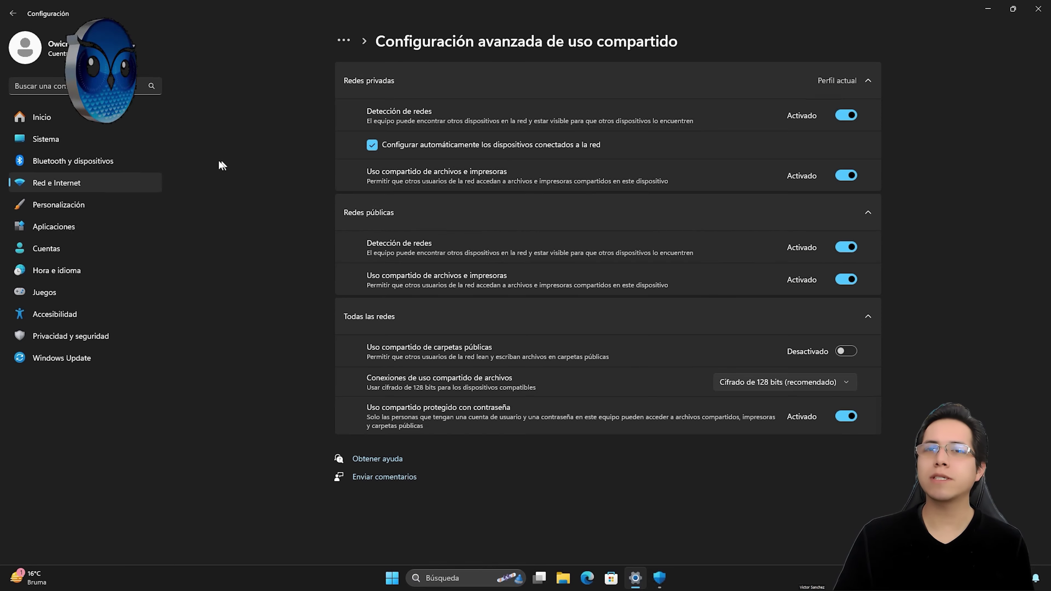
Restore the settings window from full screen, enlarge its height and width, and move it towards the middle of the desktop.
click(1013, 9)
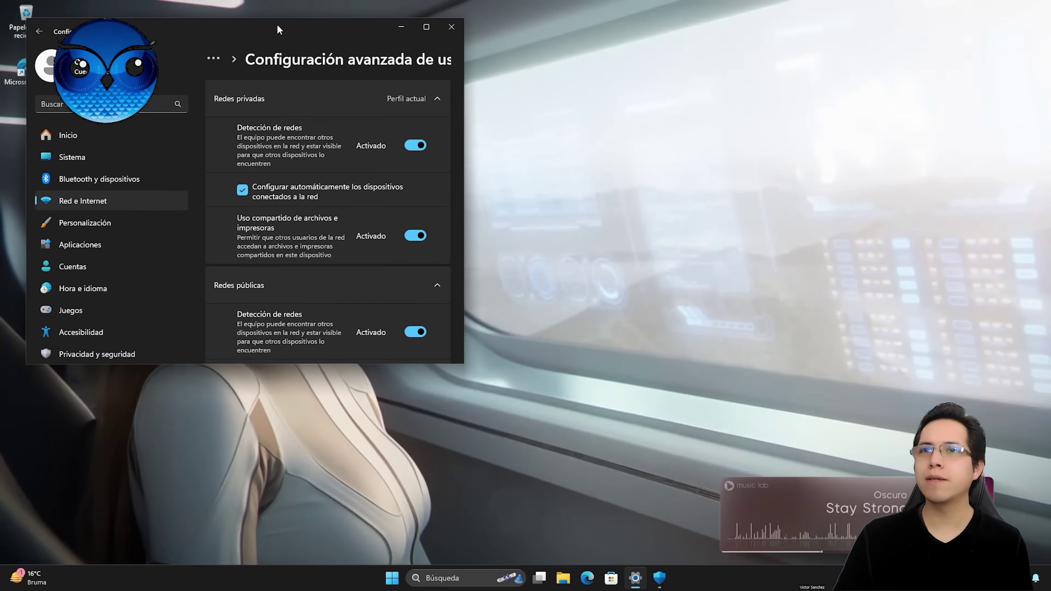
drag(277, 29, 606, 40)
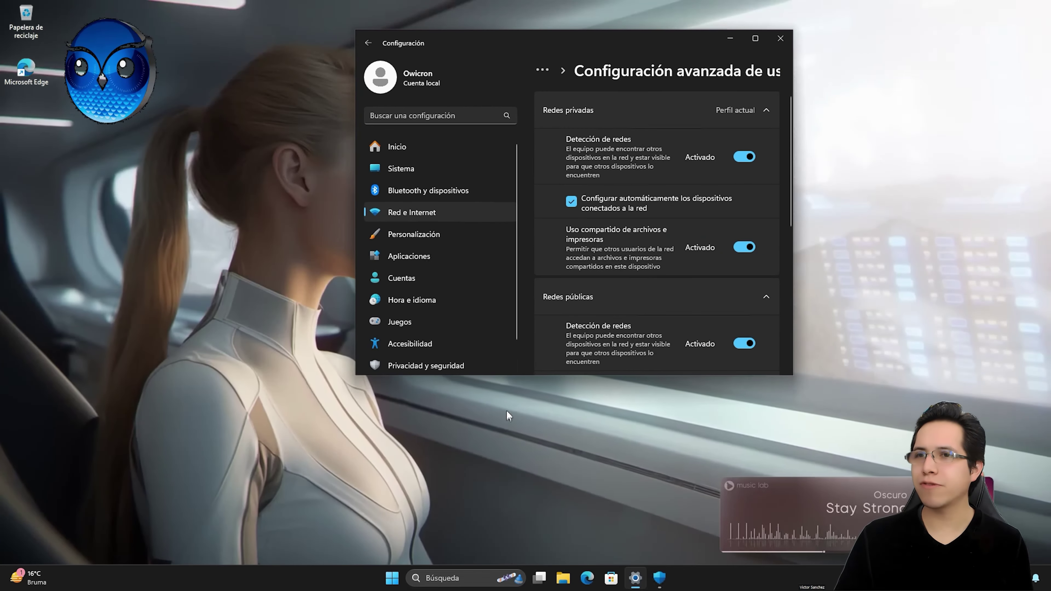
drag(508, 375, 510, 456)
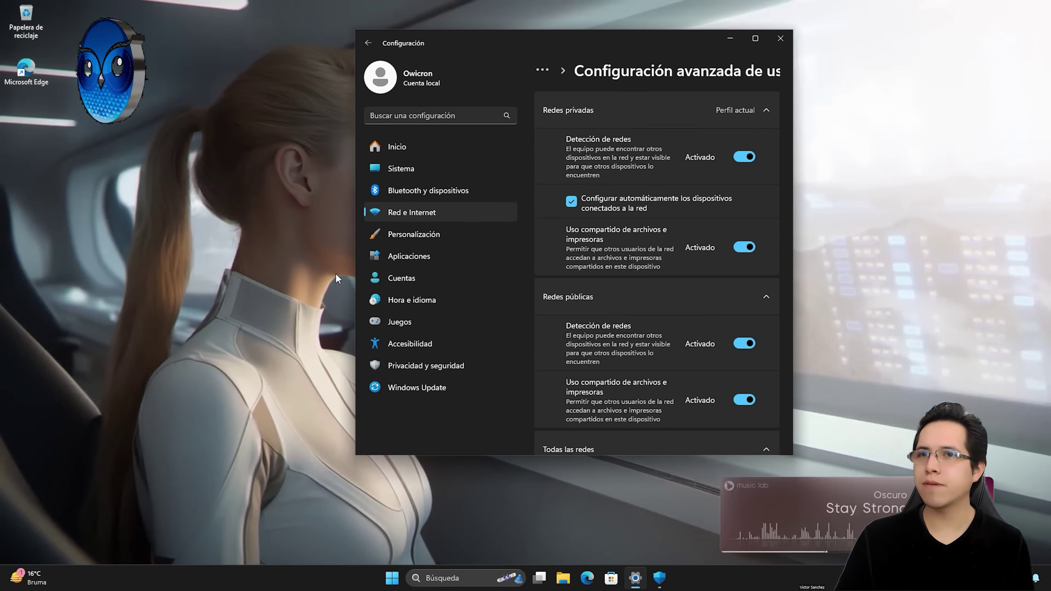
drag(356, 295, 196, 295)
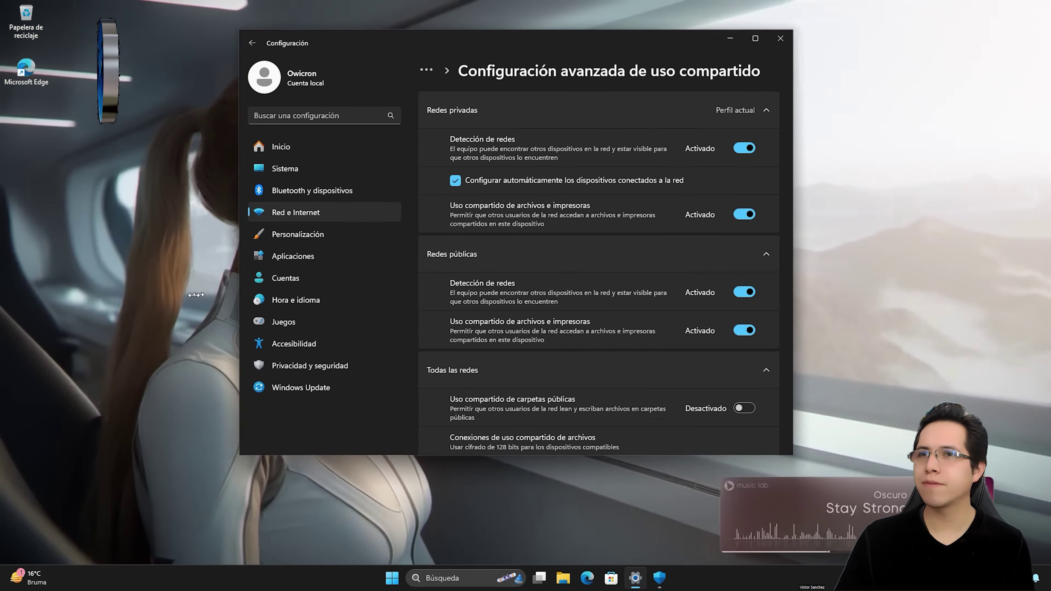
drag(680, 29, 787, 65)
Open the advanced system properties from the system's Información page, minimize the settings window and show the Nombre de equipo options.
click(439, 204)
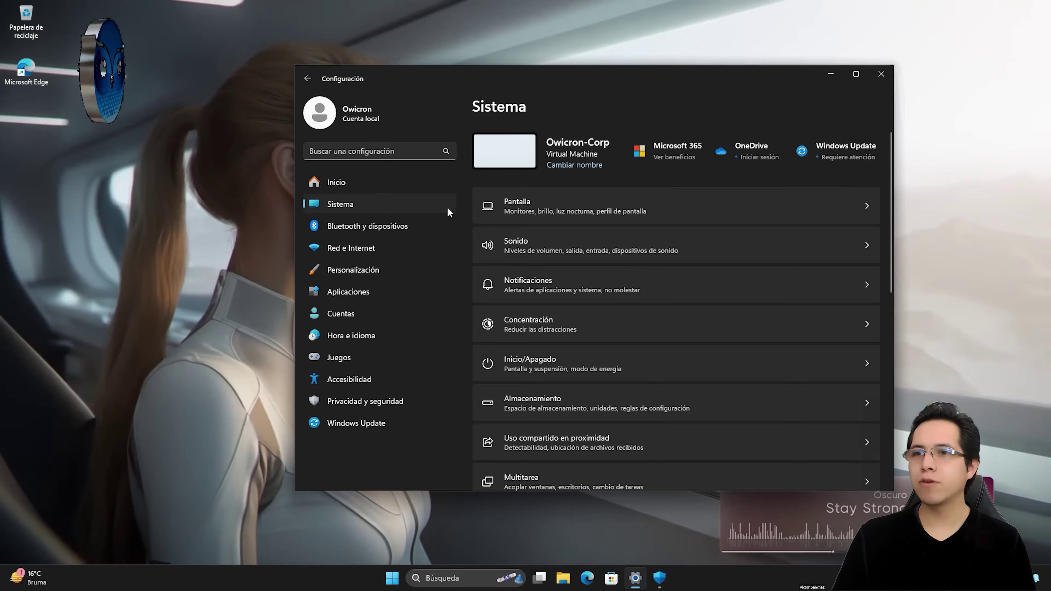
scroll(645, 270, down, 10)
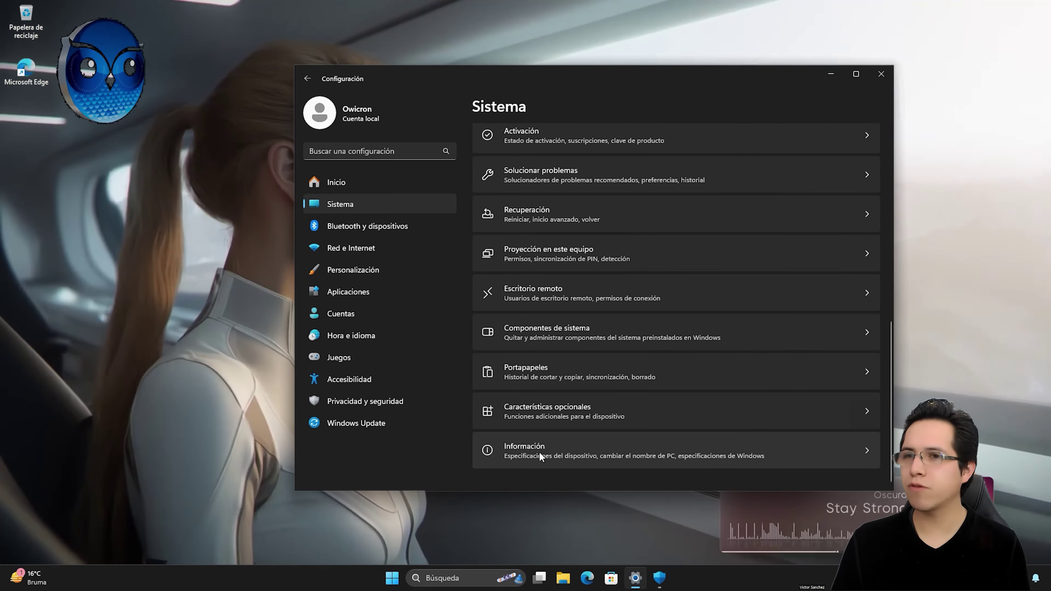
click(528, 452)
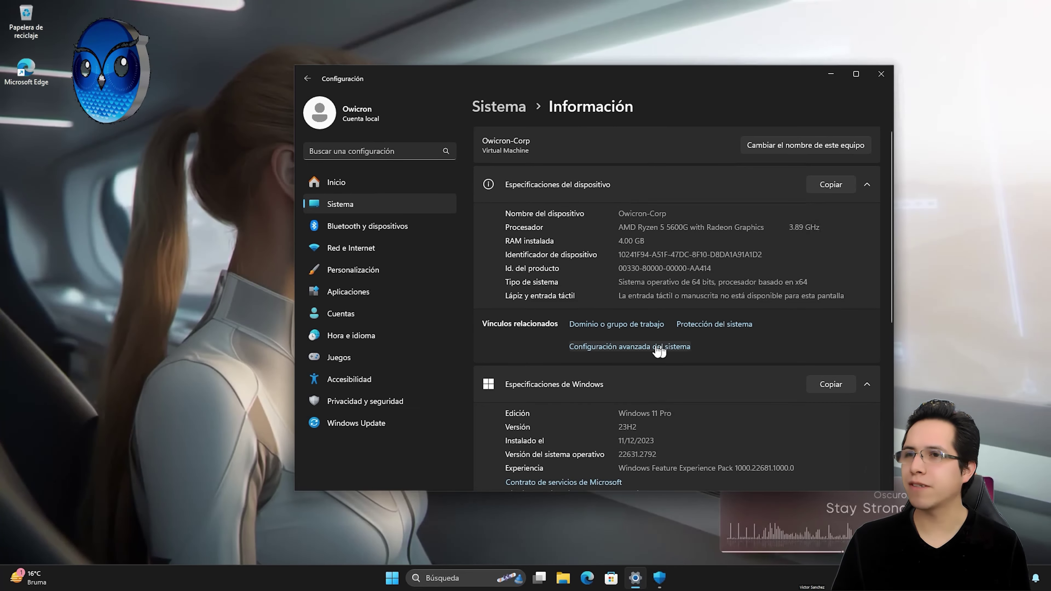
click(656, 348)
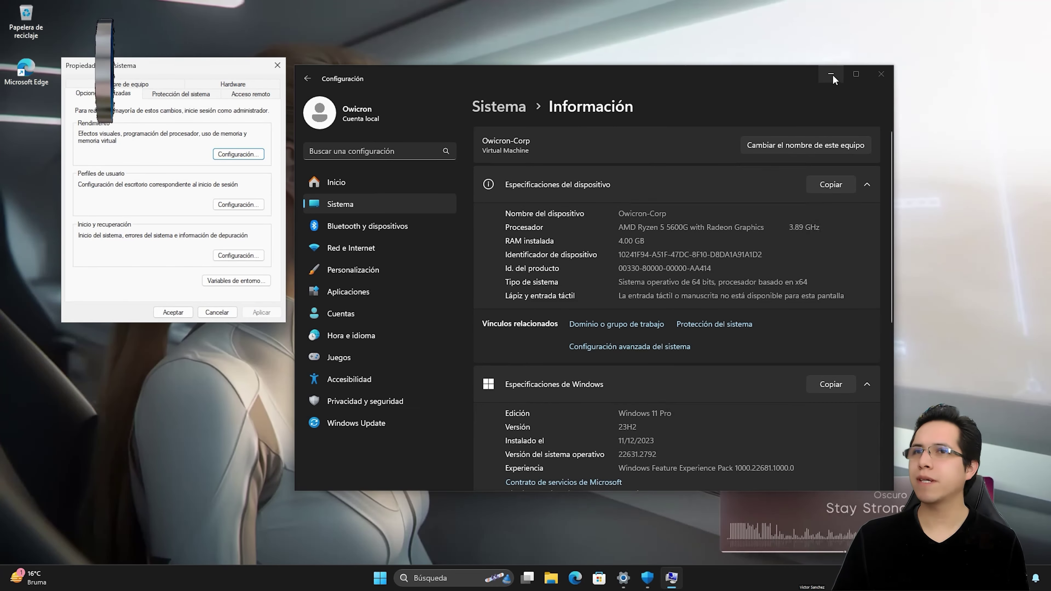
click(832, 74)
drag(112, 64, 150, 126)
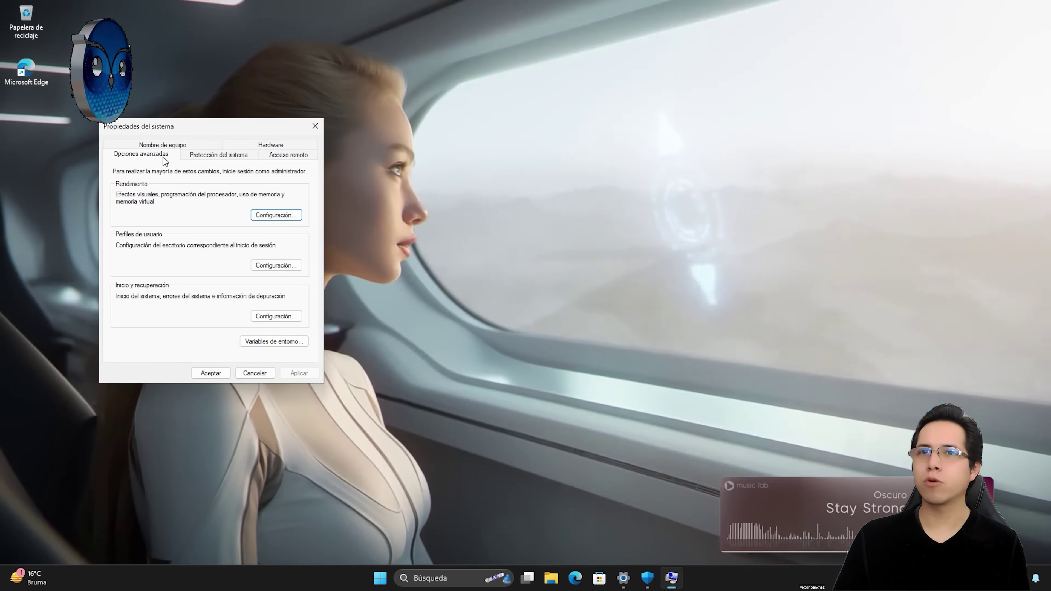
click(165, 147)
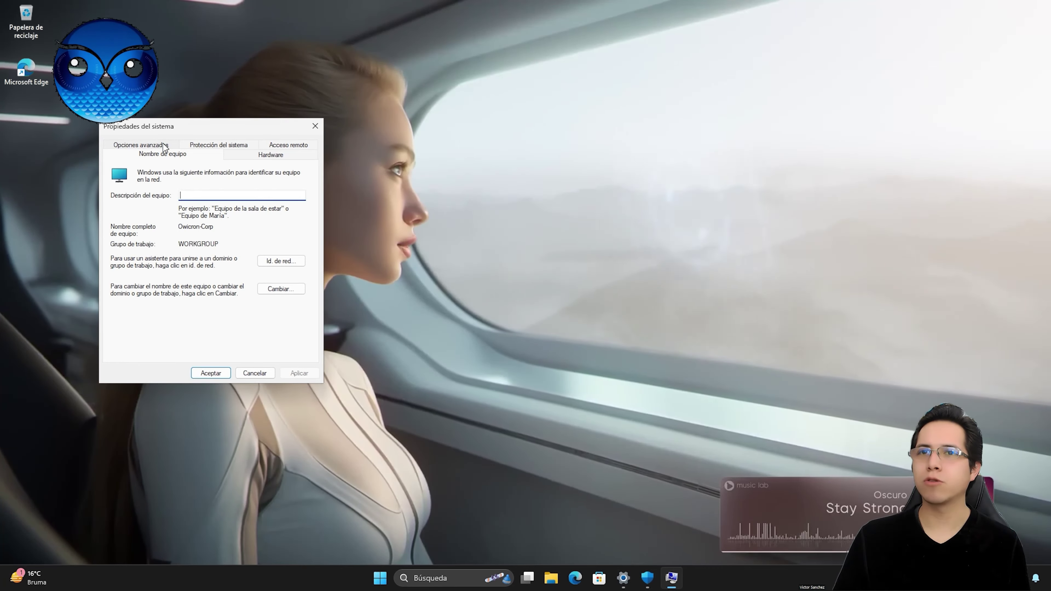
Run the network ID wizard choosing the home computer option that is not part of an organizational network, and cancel at the restart page.
click(282, 263)
drag(225, 141, 510, 159)
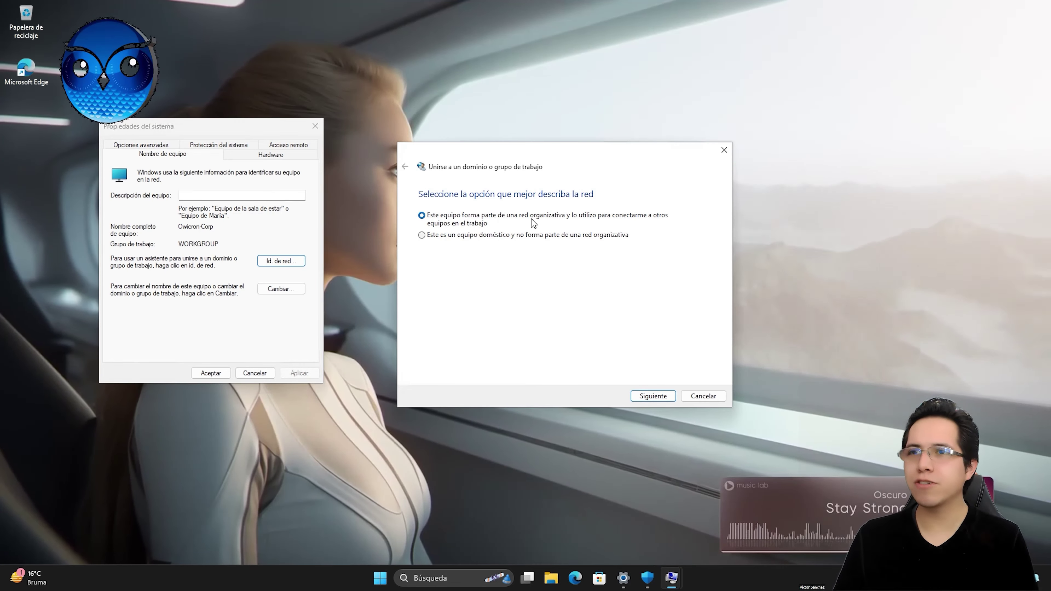
click(472, 237)
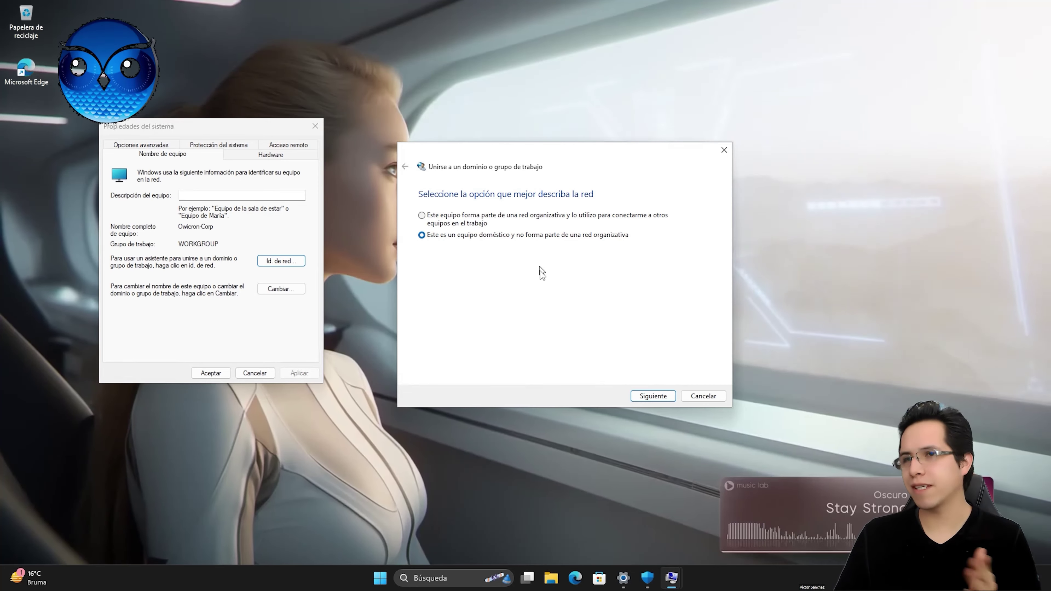
click(653, 395)
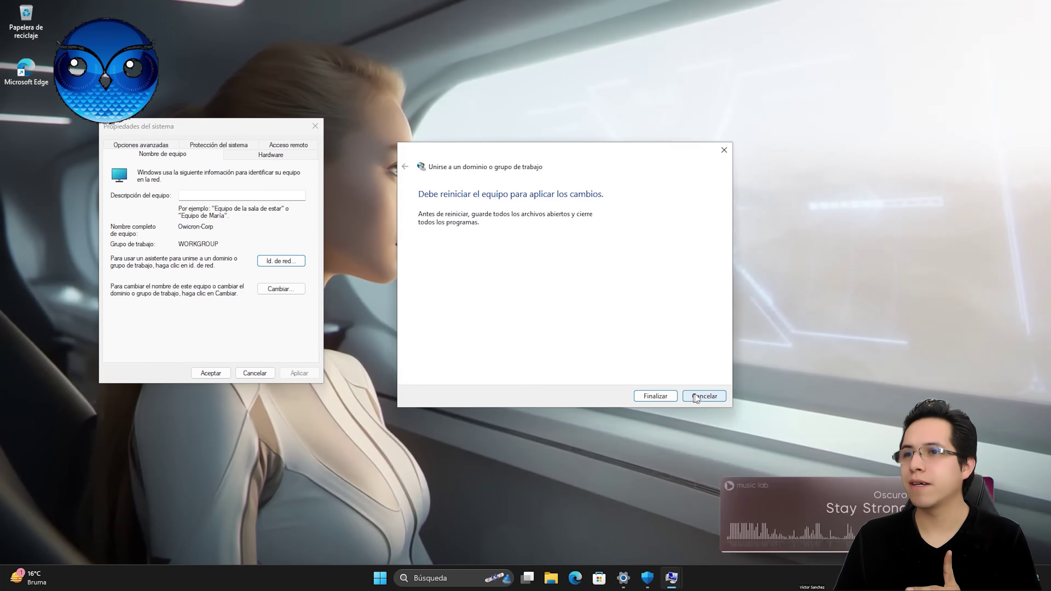
click(704, 397)
Run the network ID wizard for an organizational network without a domain, keep the workgroup WORKGROUP, finish, and restart the computer.
click(283, 261)
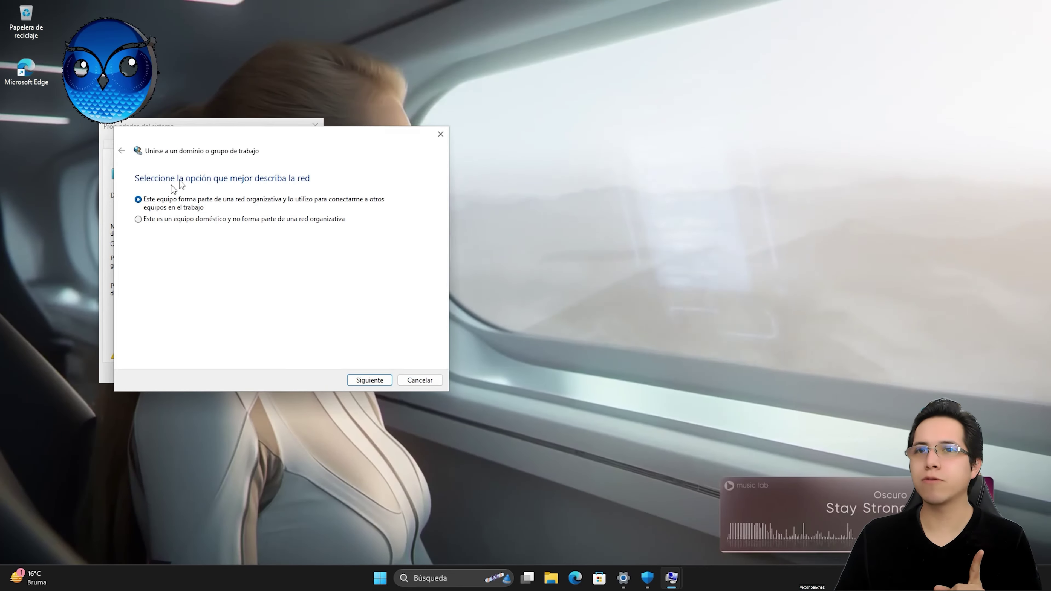
drag(247, 138, 552, 177)
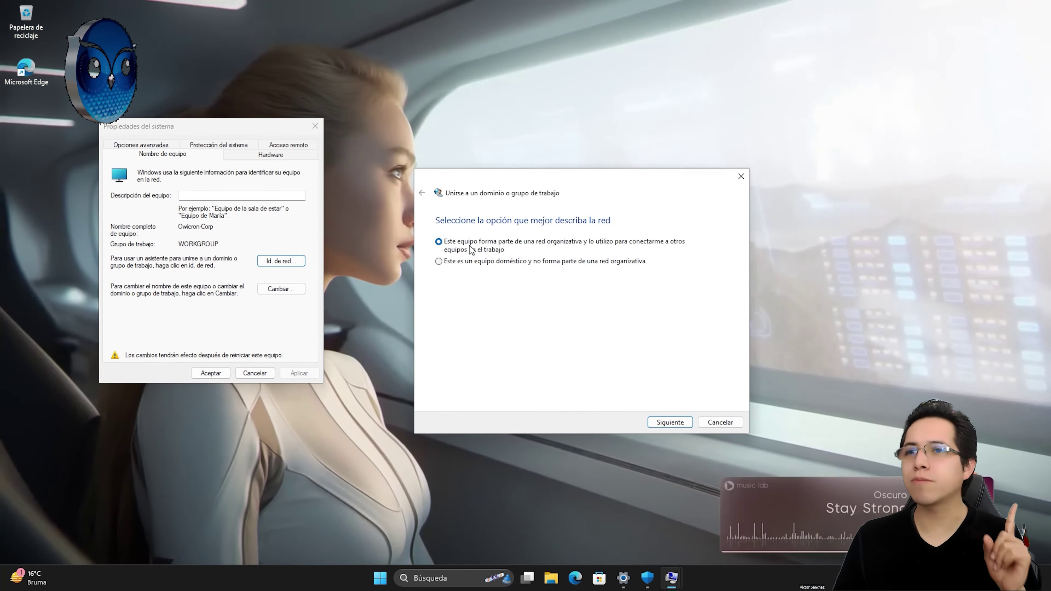
click(669, 423)
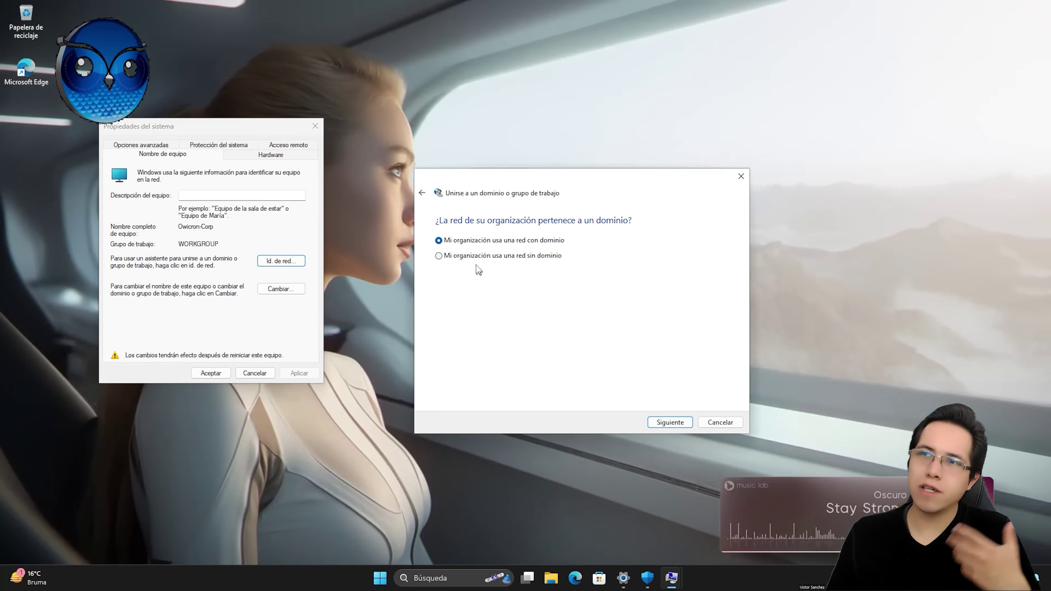
click(448, 260)
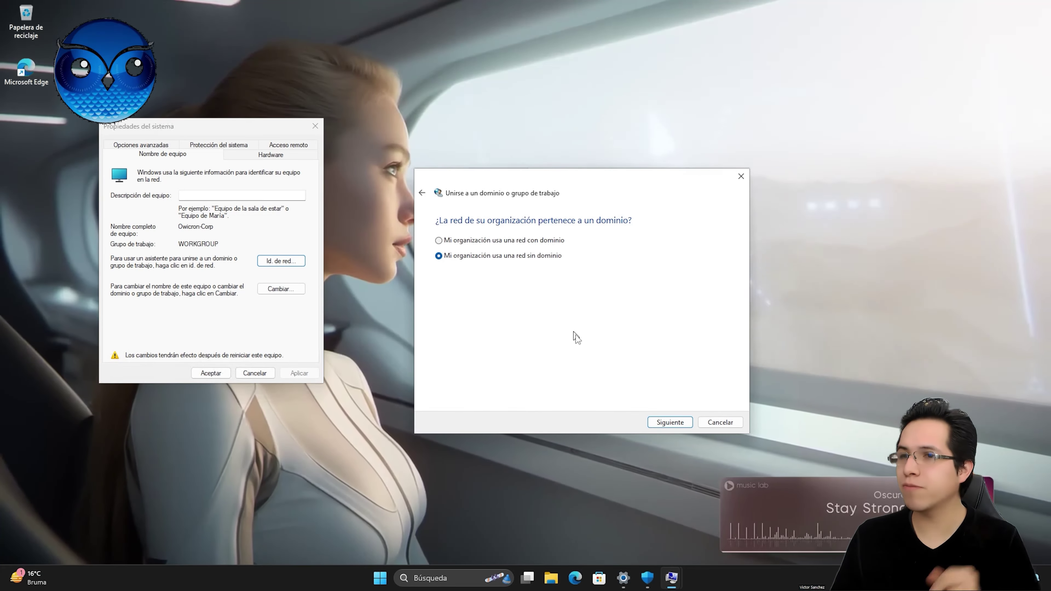
click(664, 425)
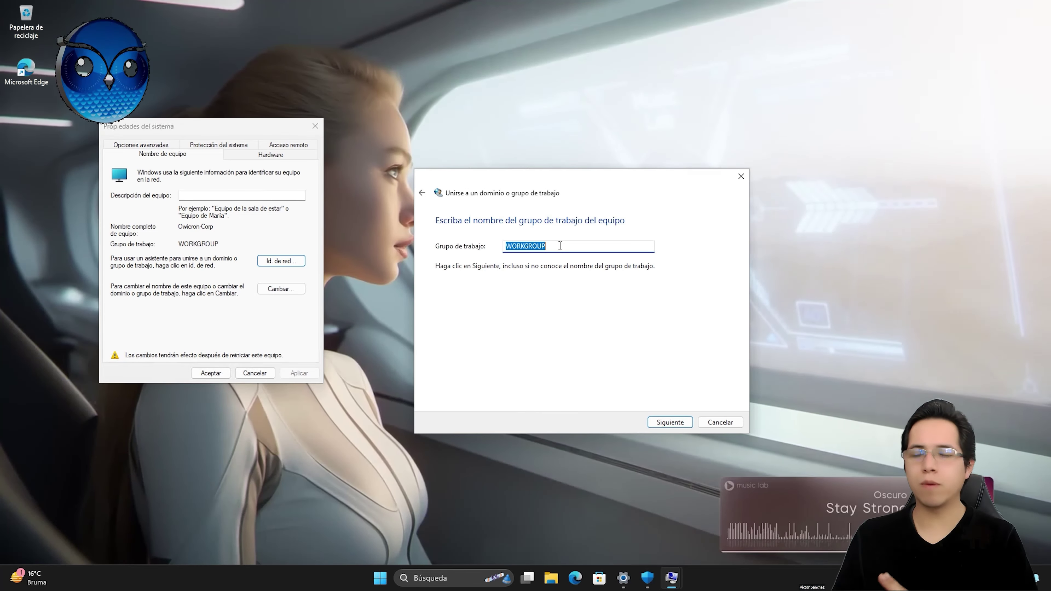
click(661, 422)
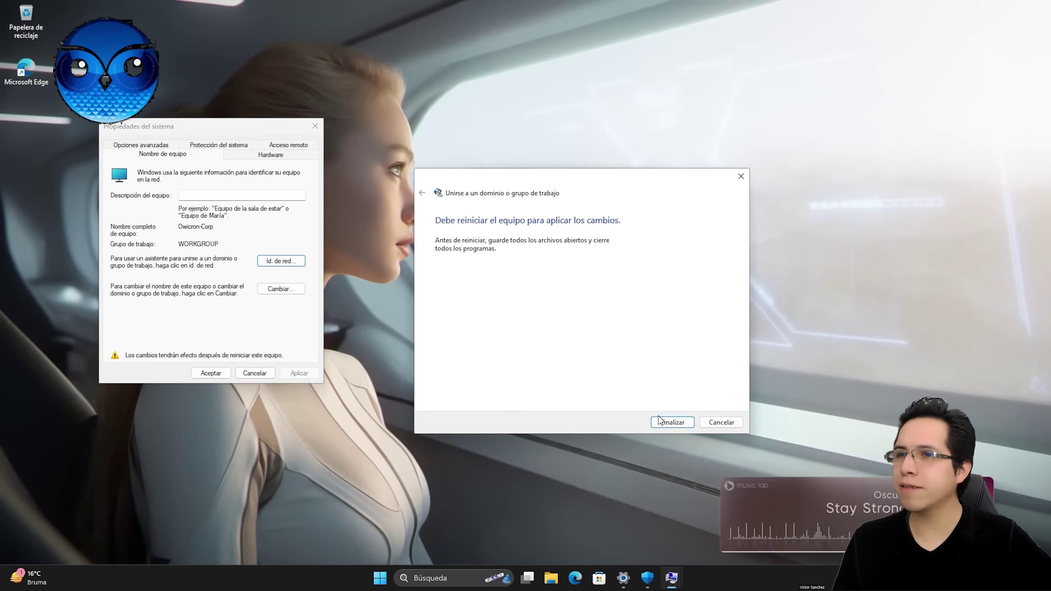
click(671, 422)
click(215, 373)
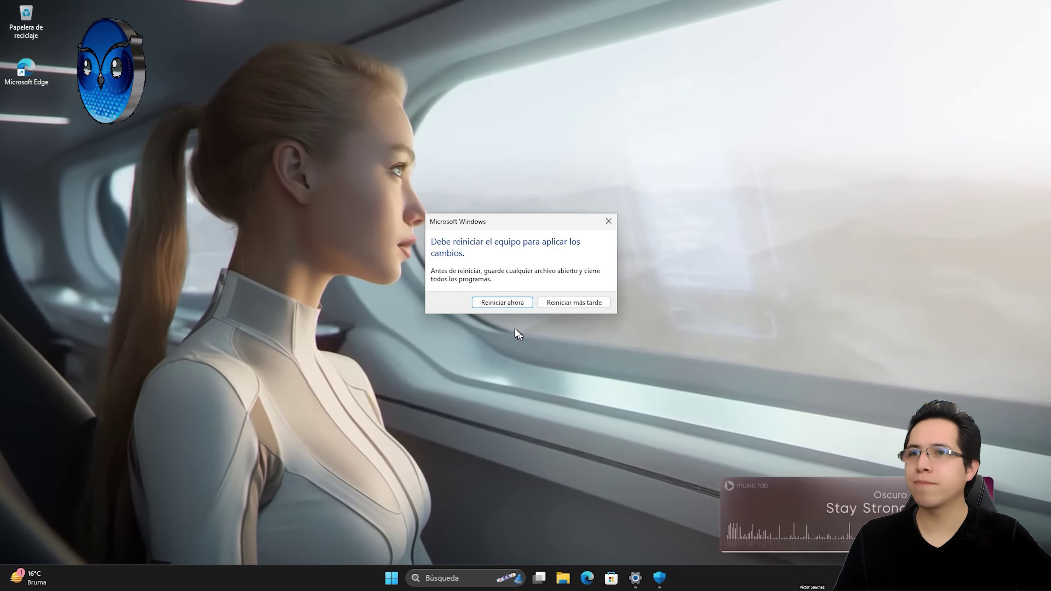
click(511, 305)
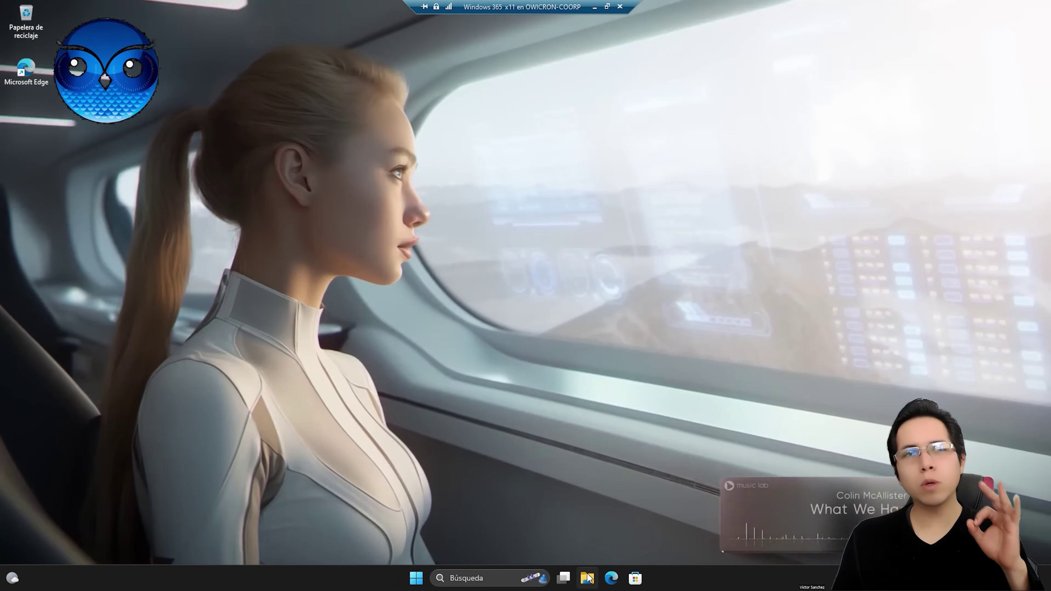
Check the signed-in account name and open the sharing properties of the Material SSH y VDI folder on drive C:.
click(416, 579)
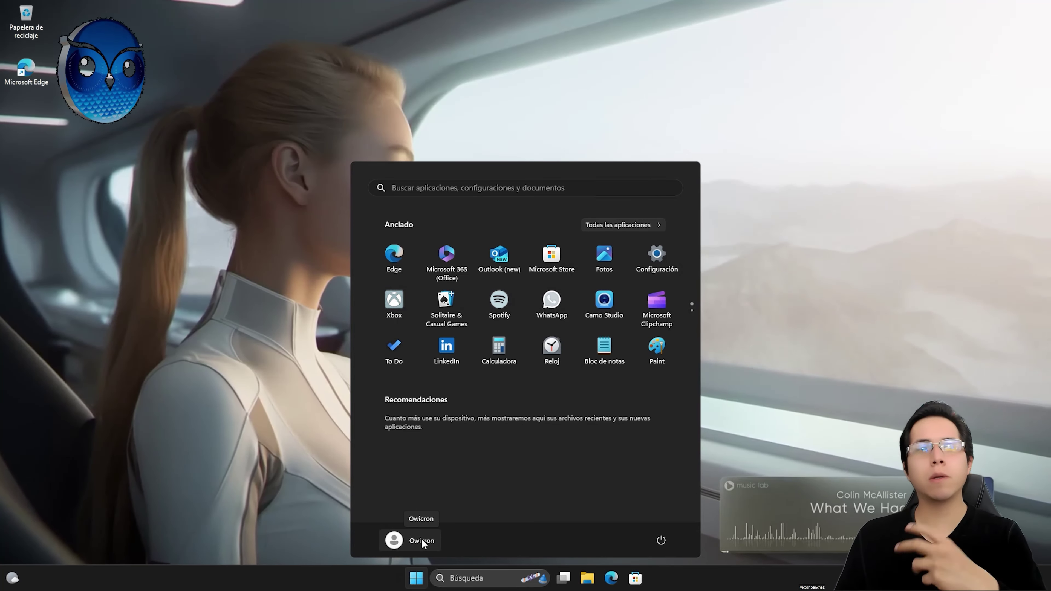
click(586, 580)
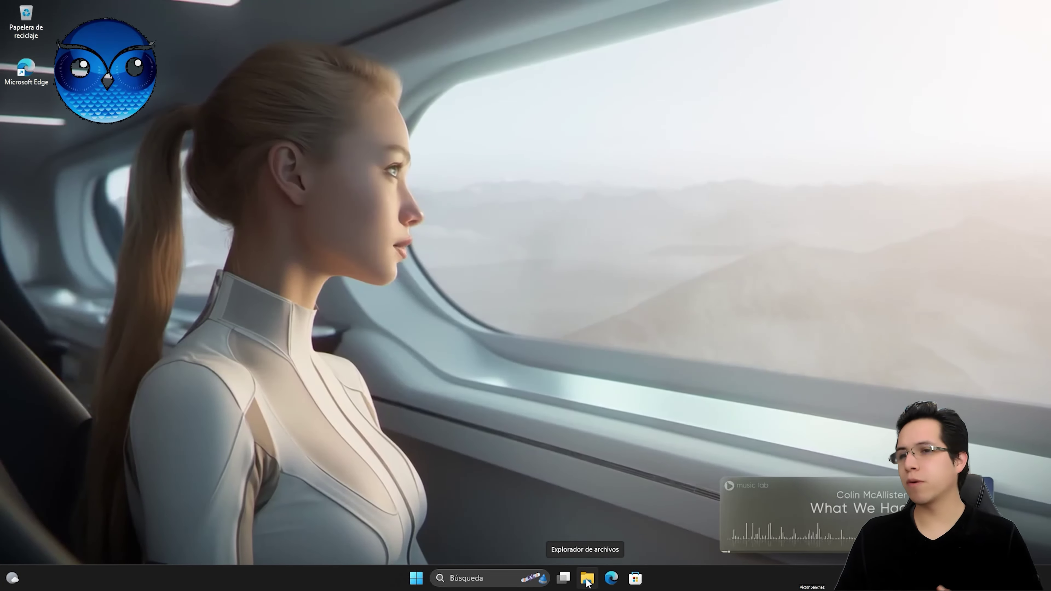
click(587, 580)
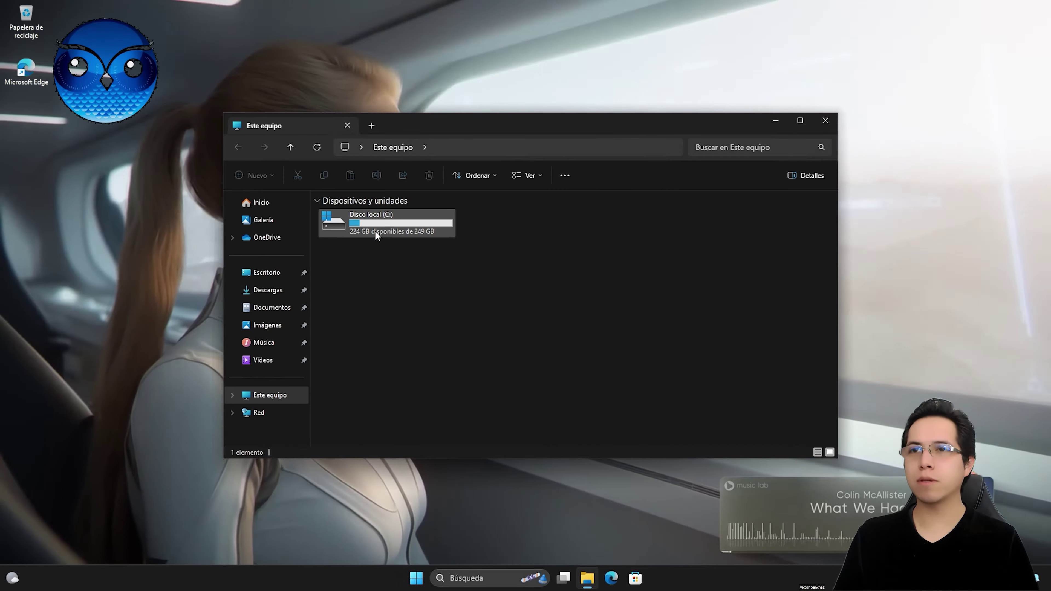
double_click(375, 231)
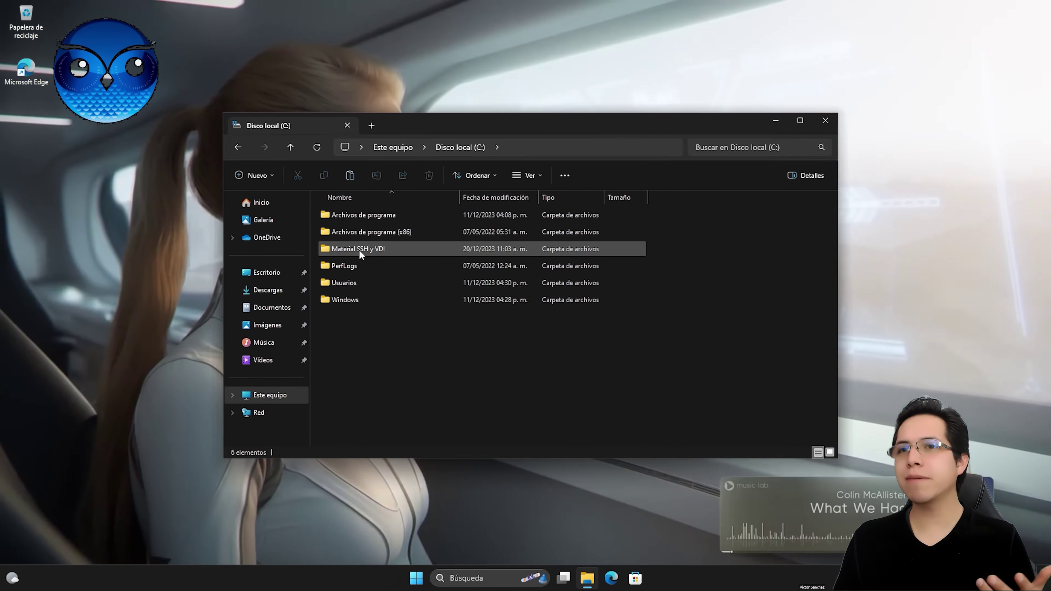
drag(359, 250, 373, 245)
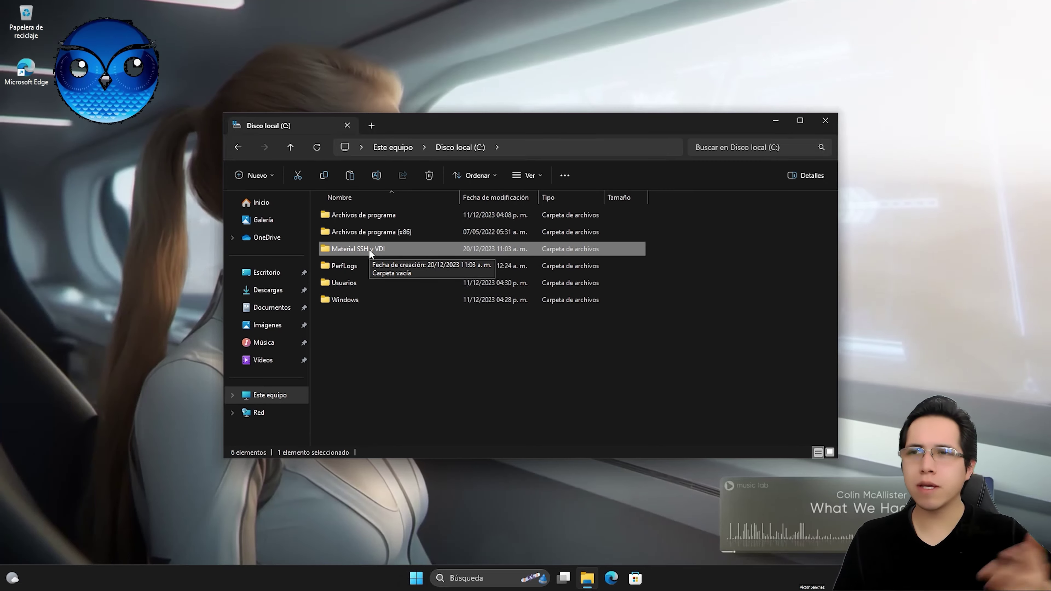
right_click(369, 249)
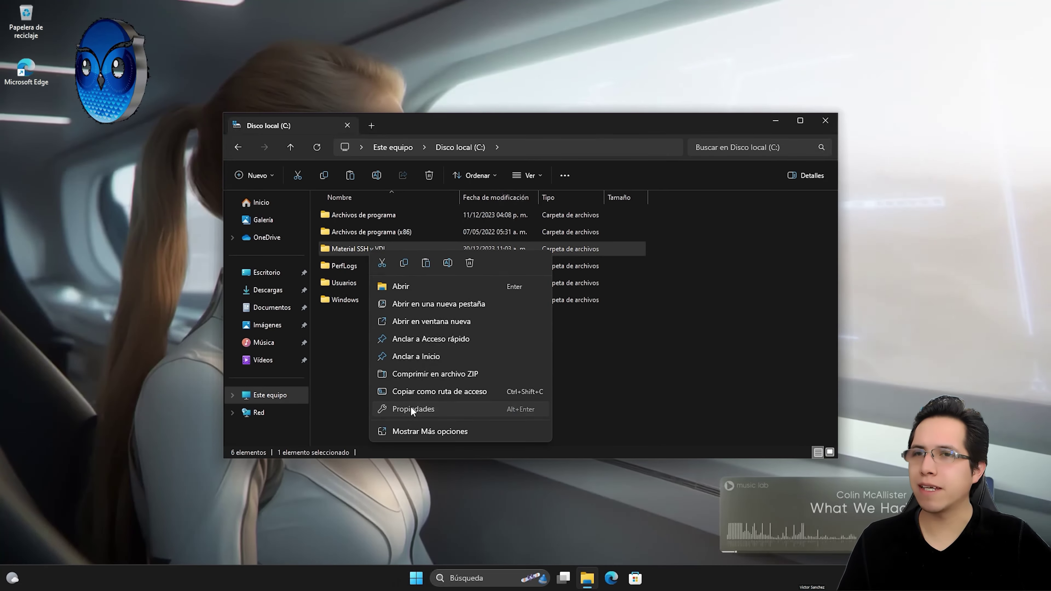
click(410, 408)
click(424, 277)
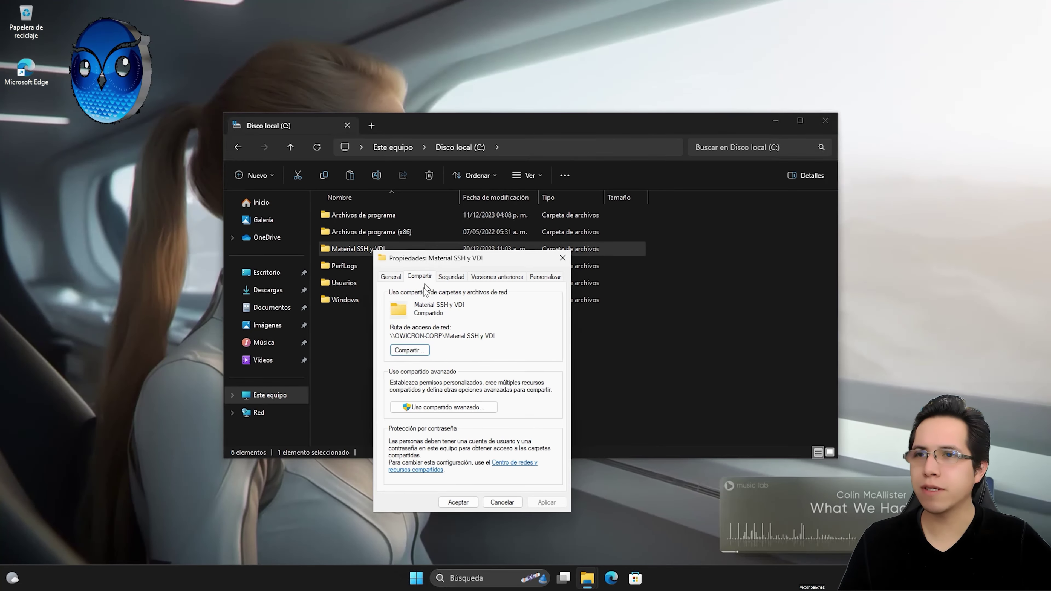
Share the Material SSH y VDI folder over the network with the Owicron owner account, checking it against the signed-in account.
click(417, 350)
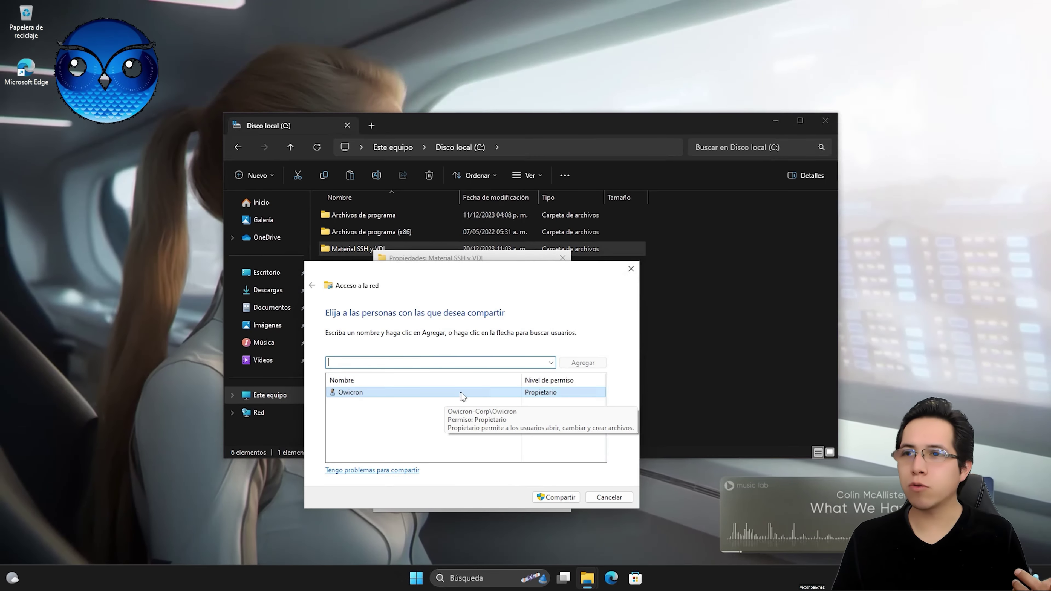
click(417, 584)
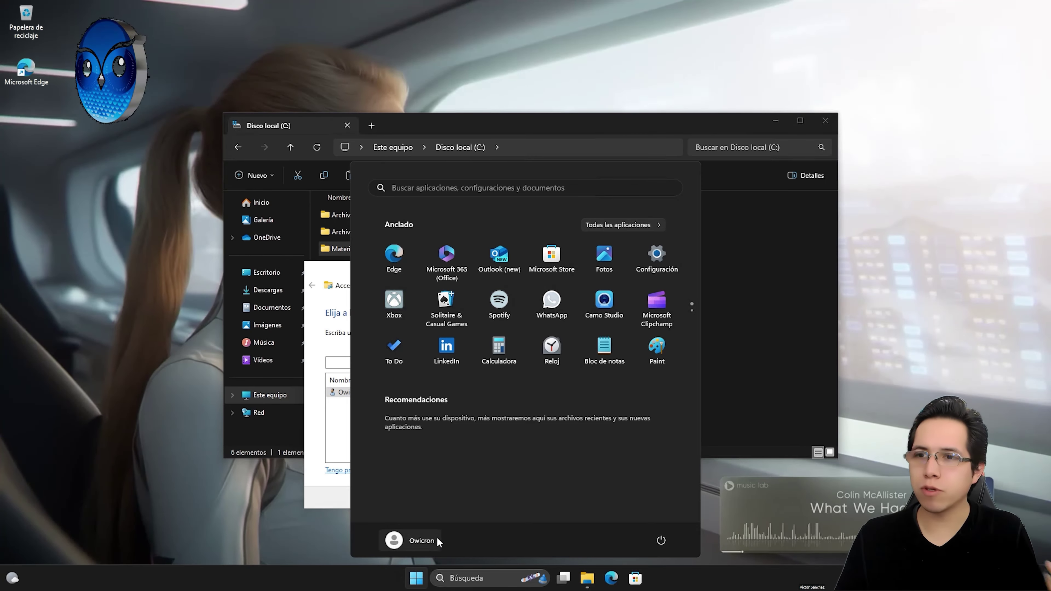
click(349, 435)
click(423, 380)
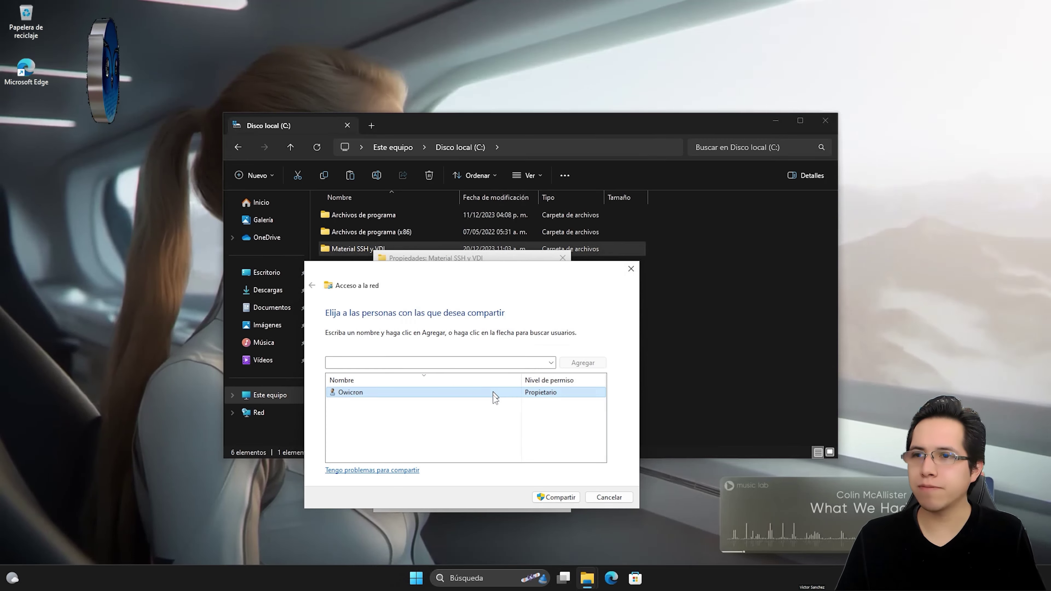
click(554, 497)
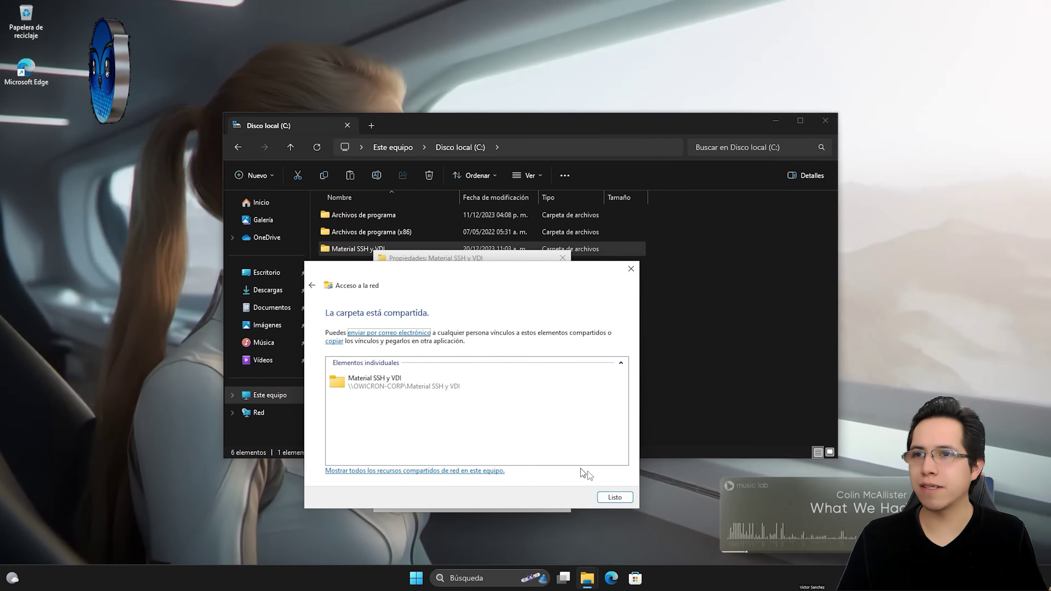
click(615, 497)
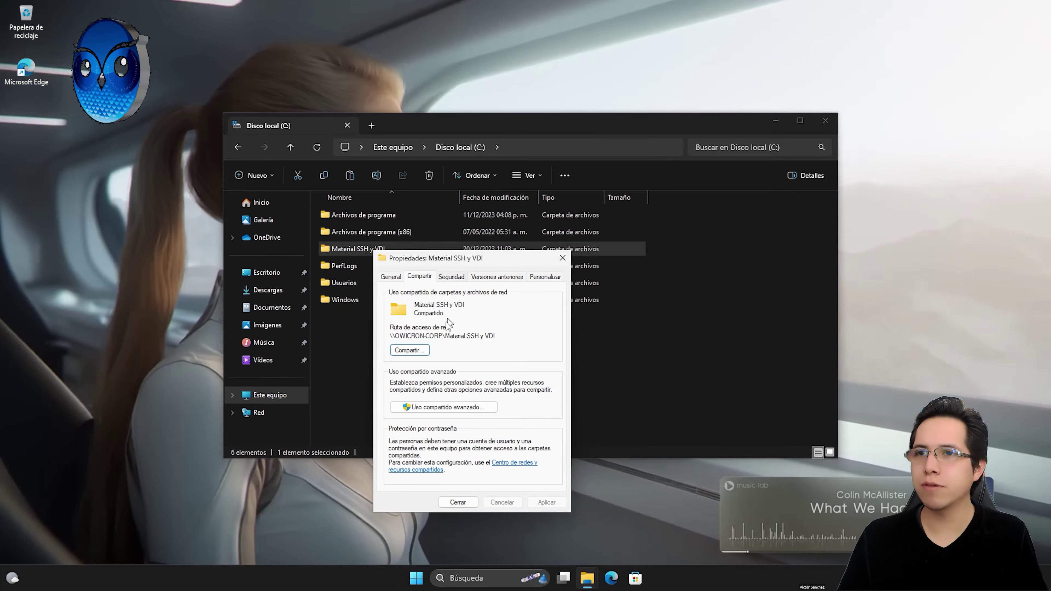
Add the Owicron user to the advanced share permissions with Control total, apply the changes, and close the folder's properties and window.
click(423, 405)
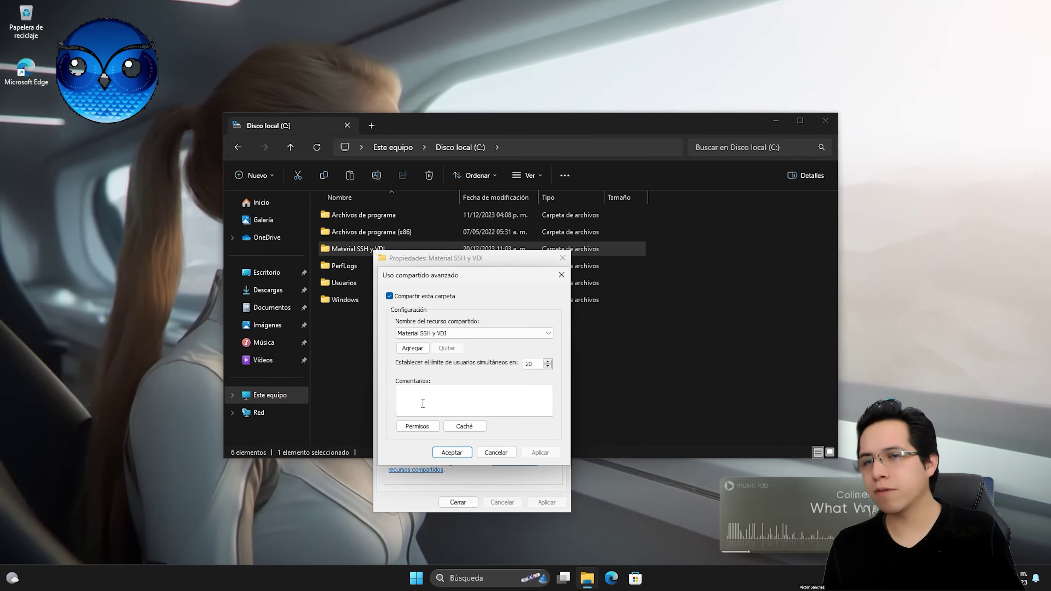
click(419, 429)
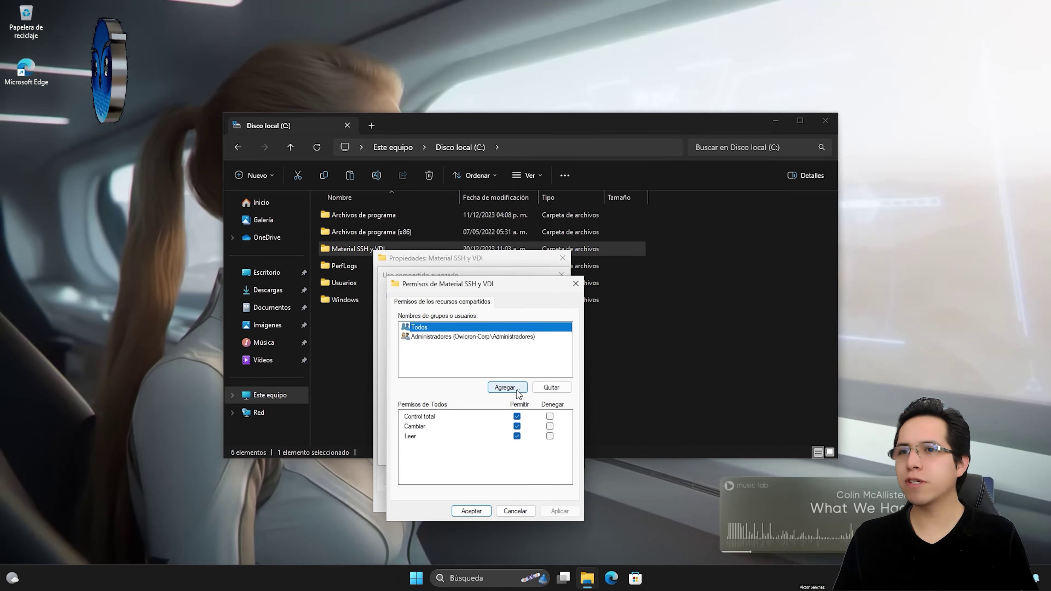
click(507, 387)
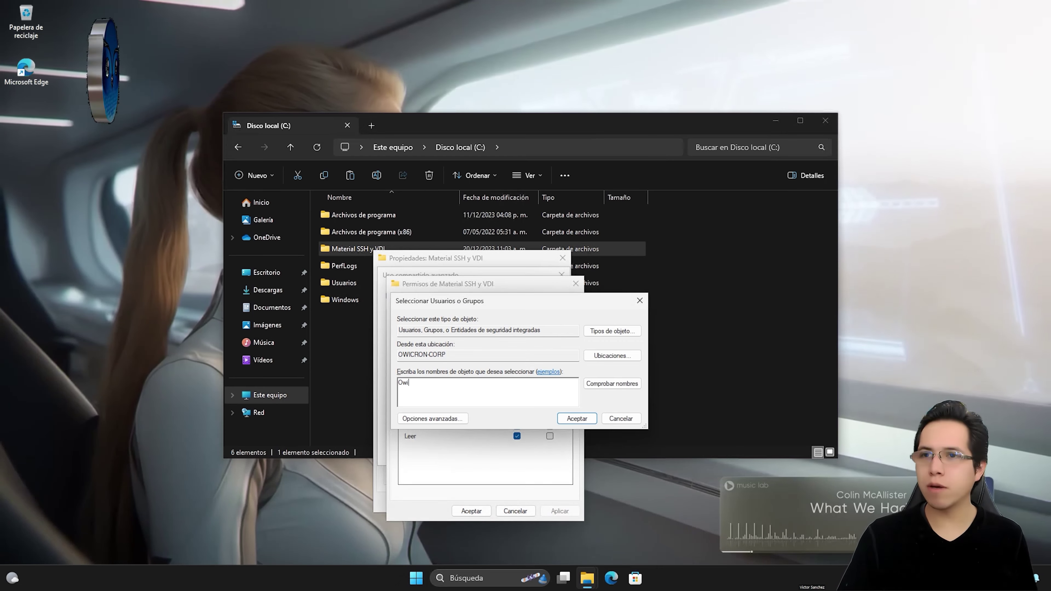
click(607, 388)
click(417, 578)
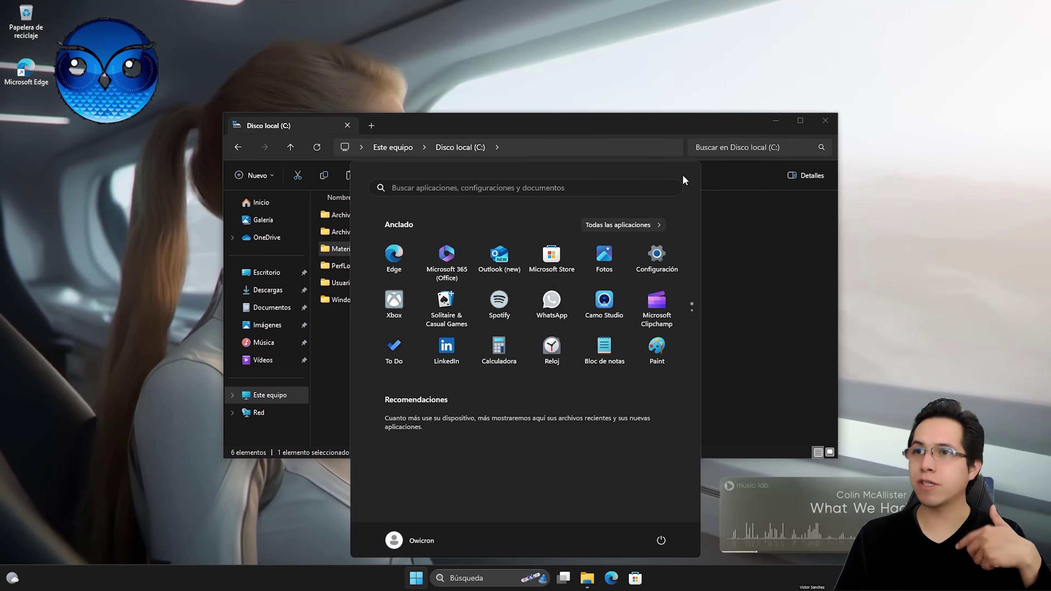
click(417, 578)
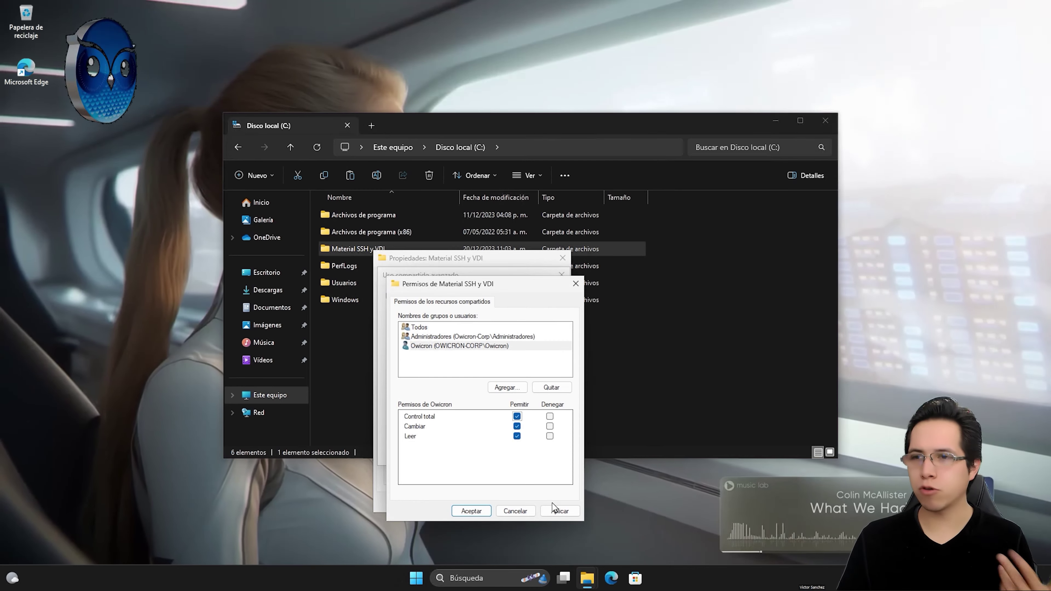
click(559, 511)
click(470, 511)
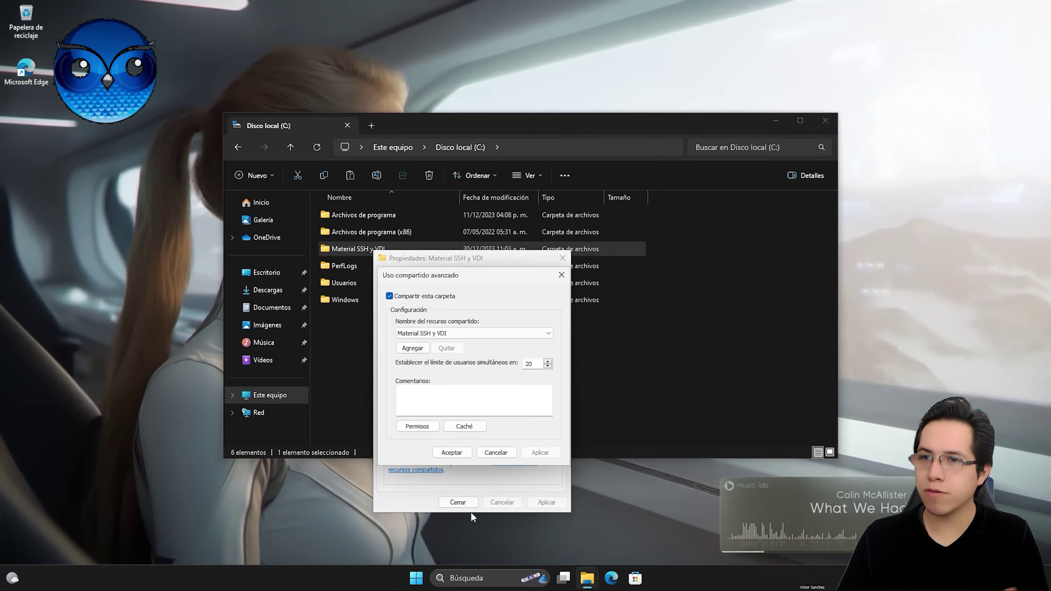
click(460, 454)
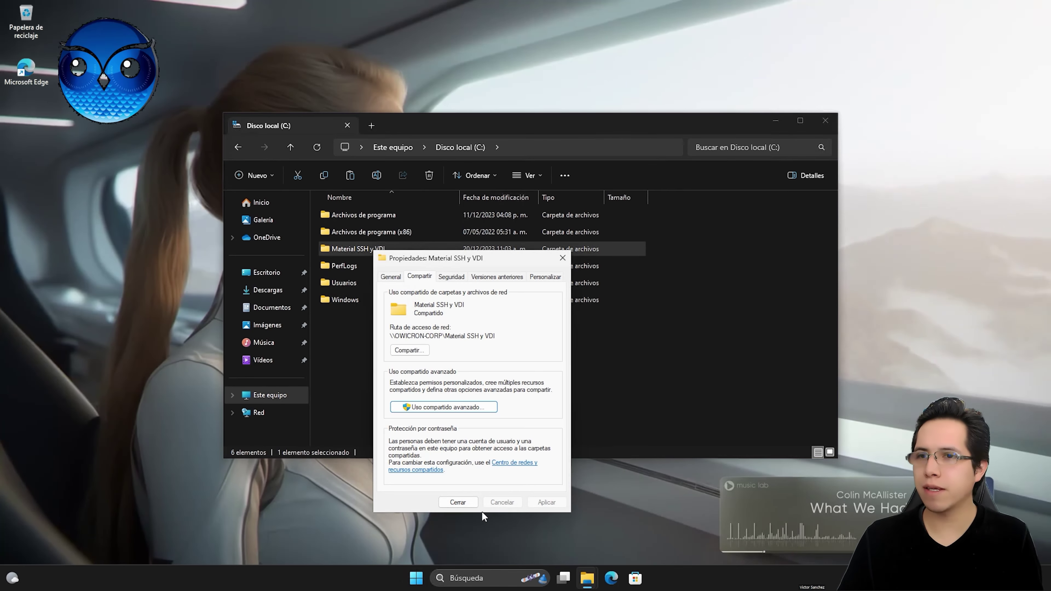
click(462, 502)
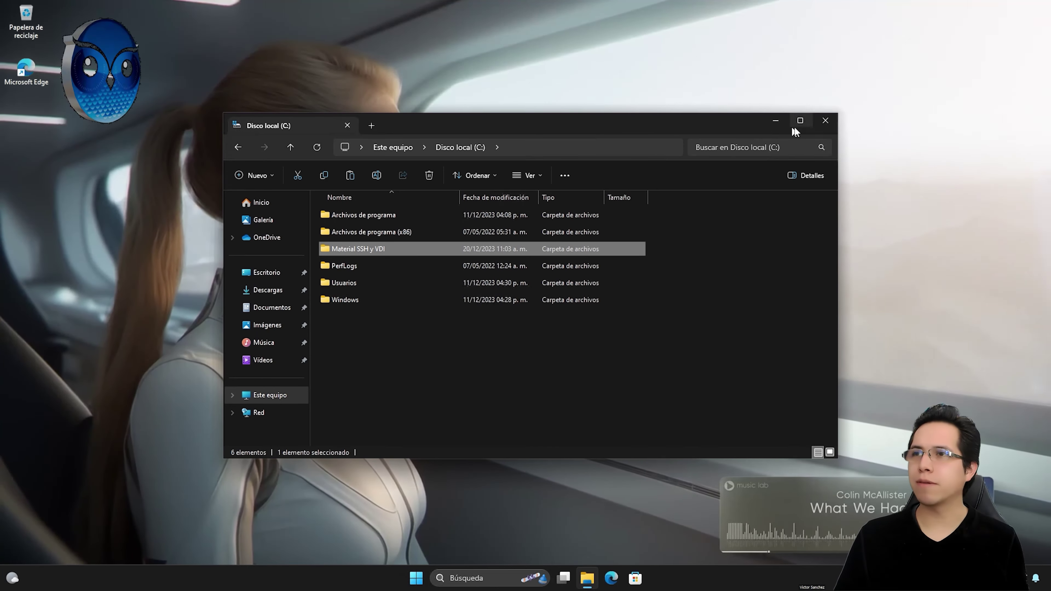
click(826, 120)
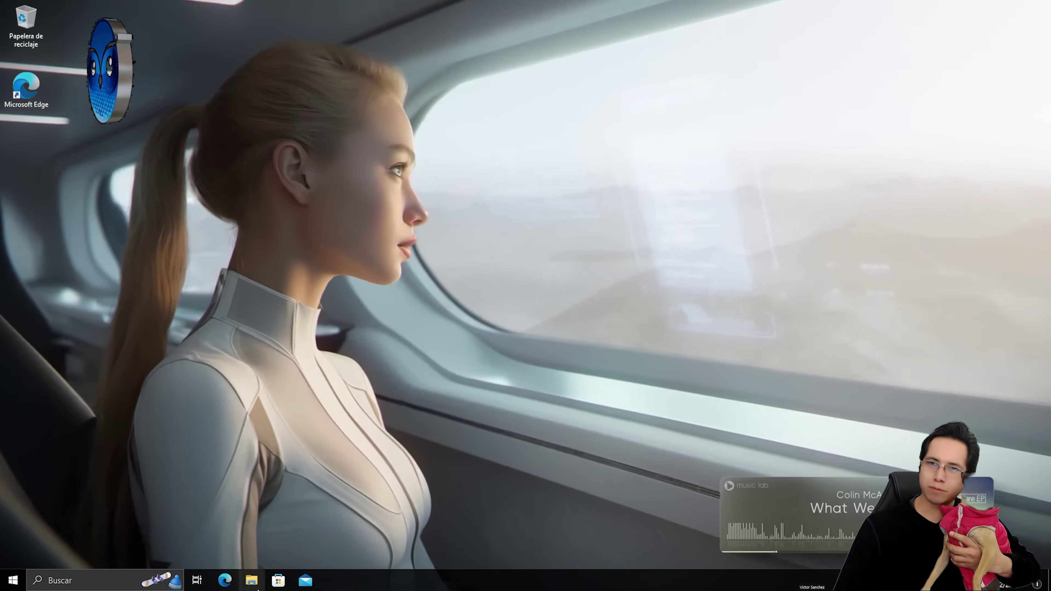
Browse to Red on the Windows 10 machine and turn on file sharing from its notification.
click(252, 581)
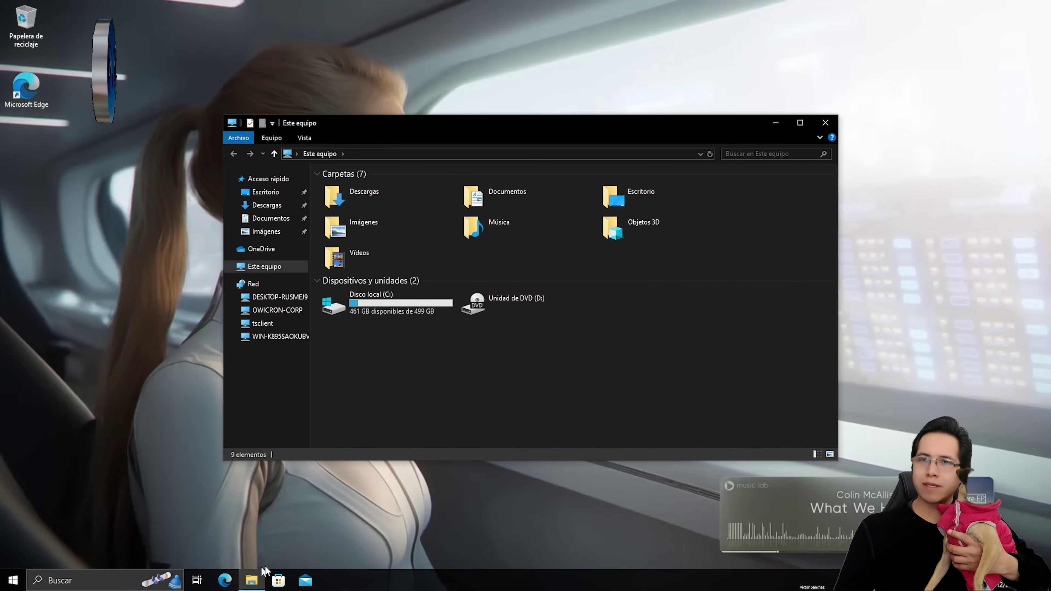
click(264, 283)
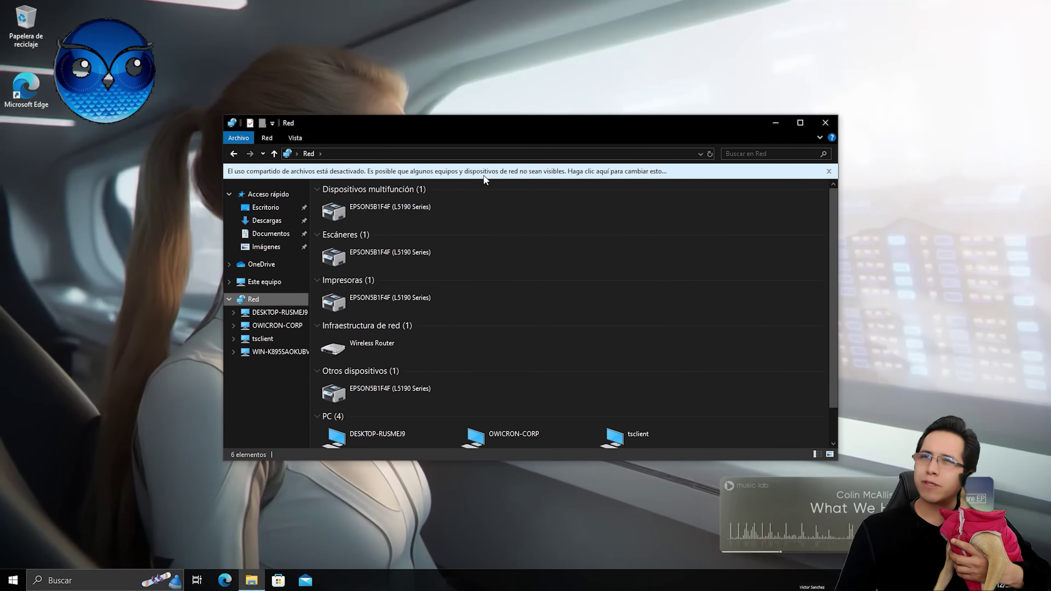
click(486, 173)
click(515, 185)
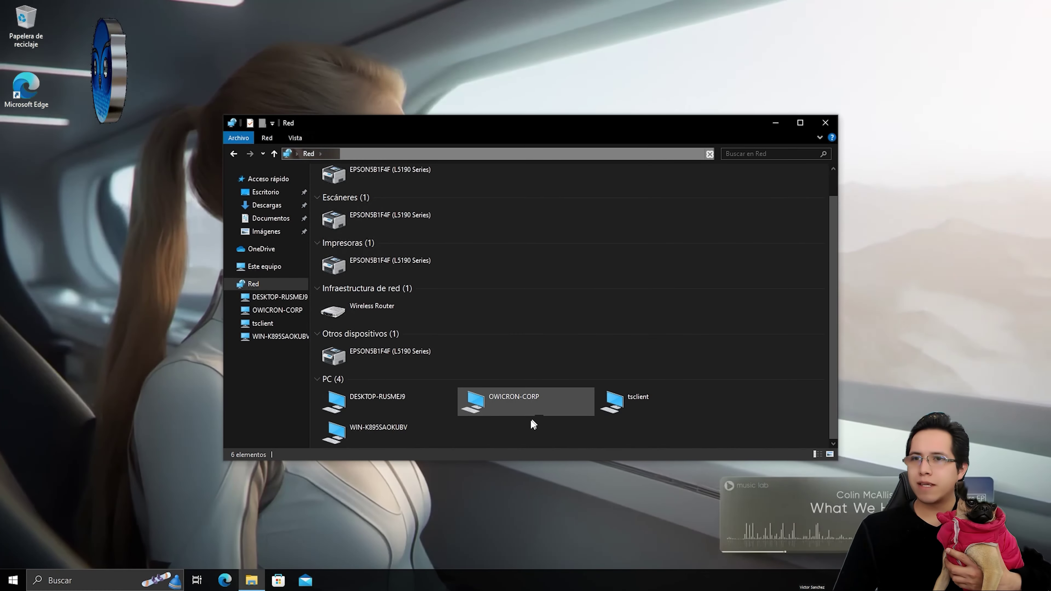
Connect to the OWICRON-CORP computer with the user name Owicron and the account password, remembering the credentials.
click(521, 402)
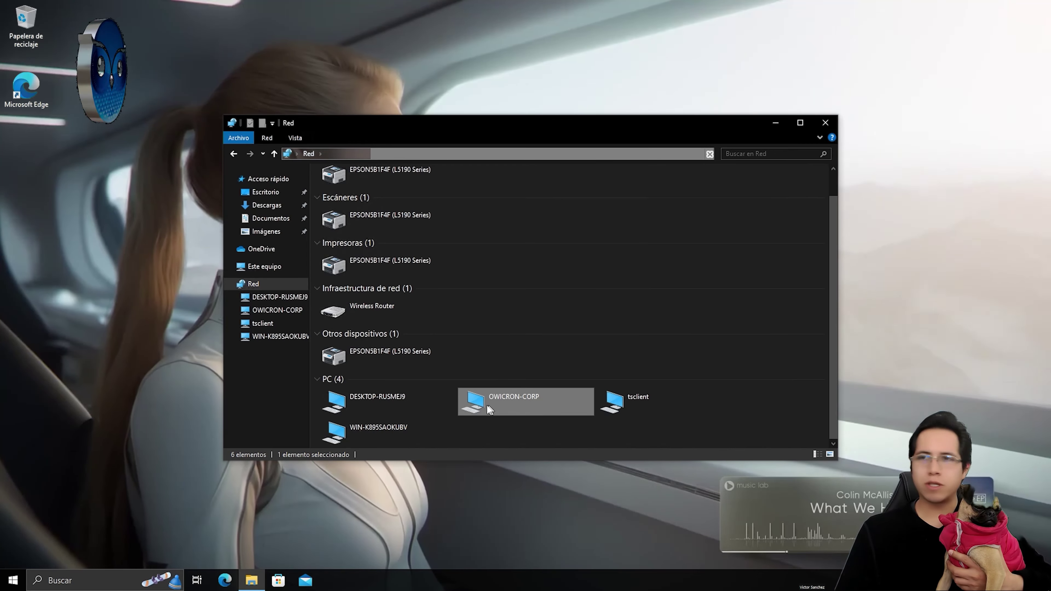
double_click(510, 400)
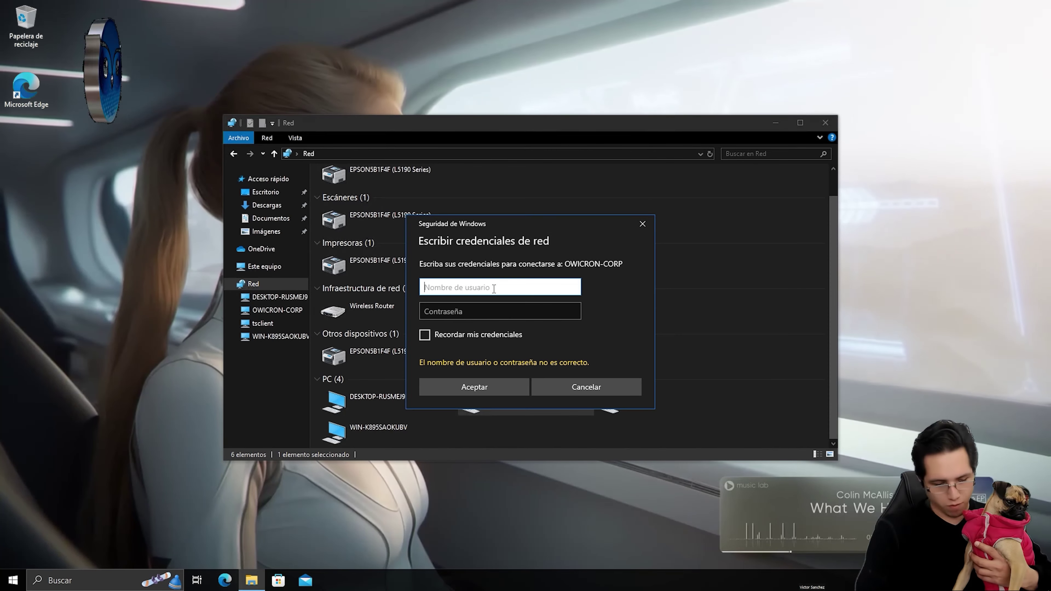
text(Owicron)
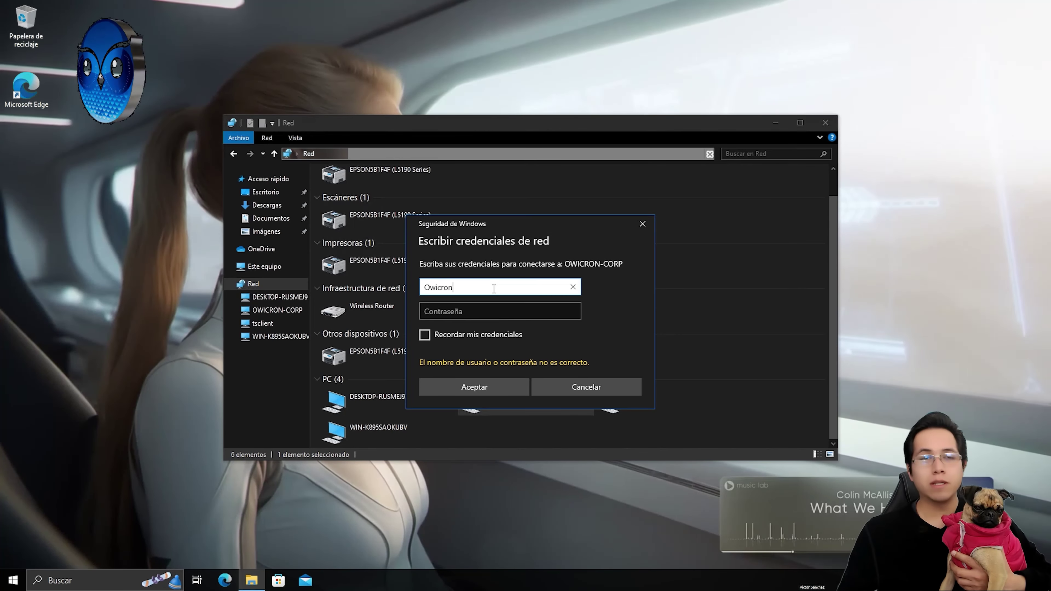
click(447, 314)
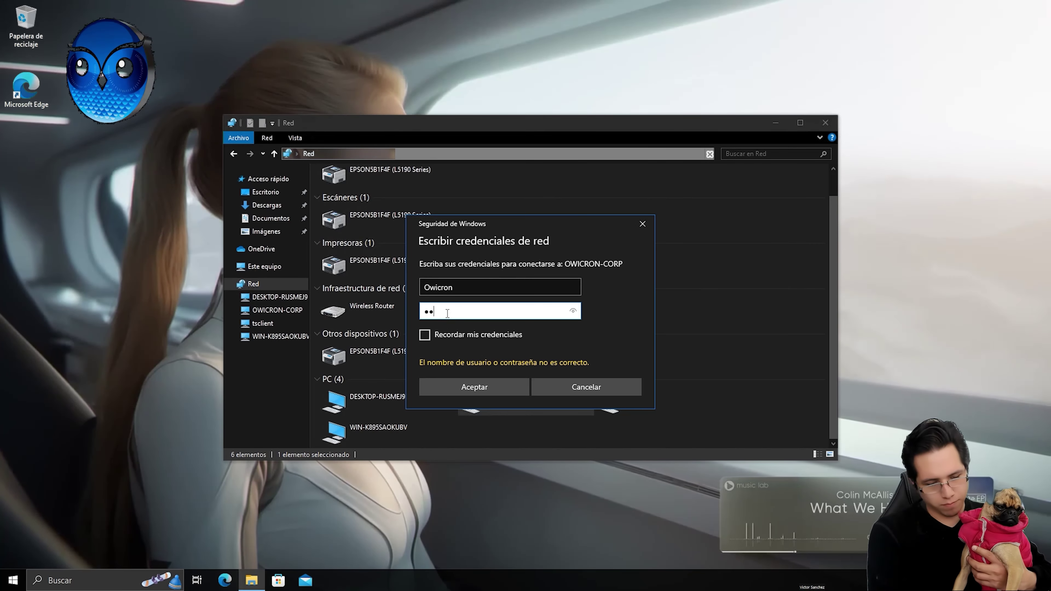
text(•)
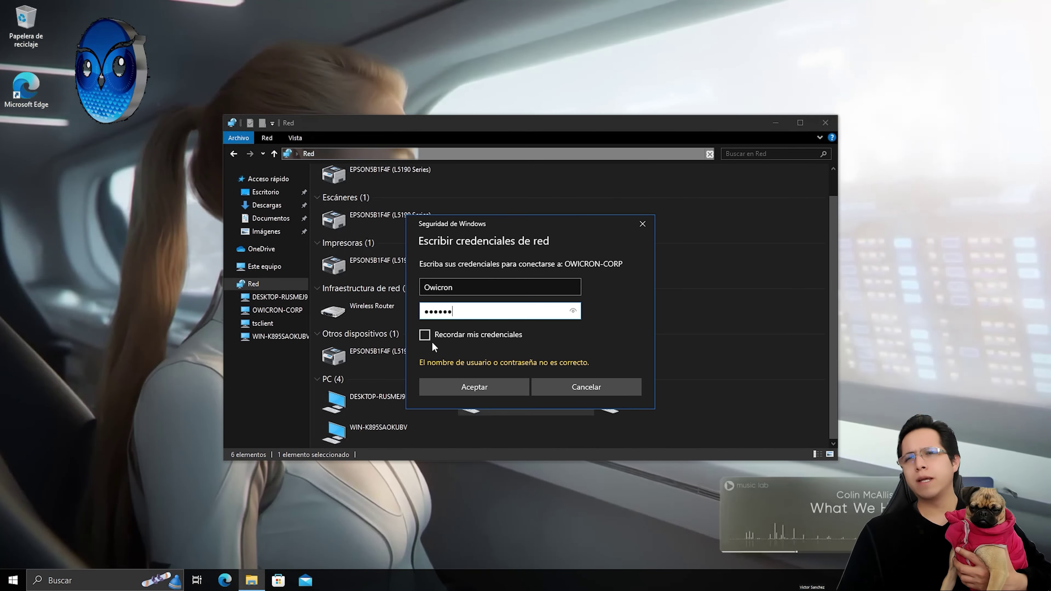
click(437, 335)
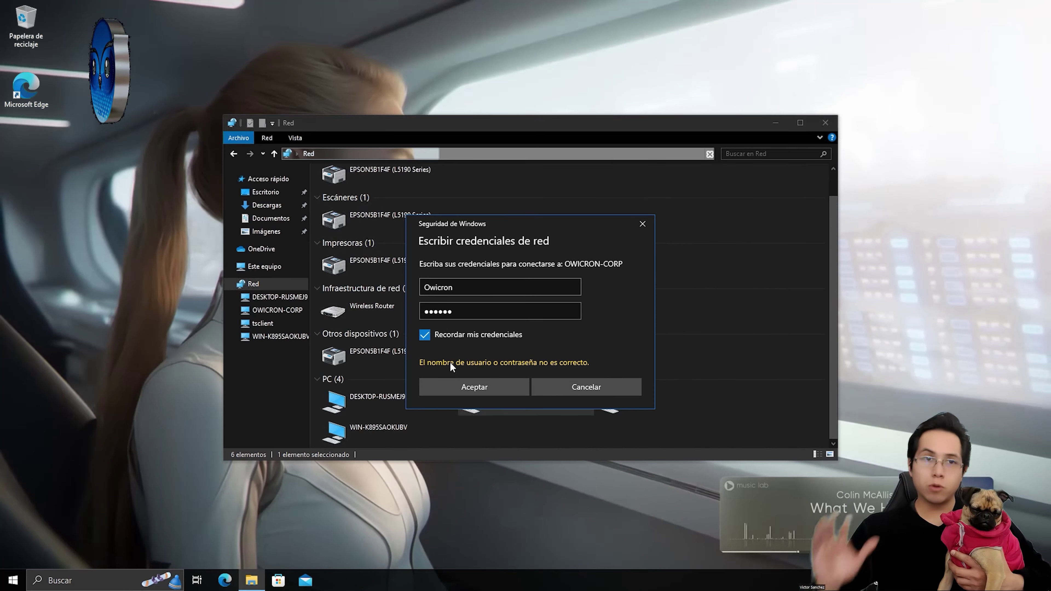
click(458, 388)
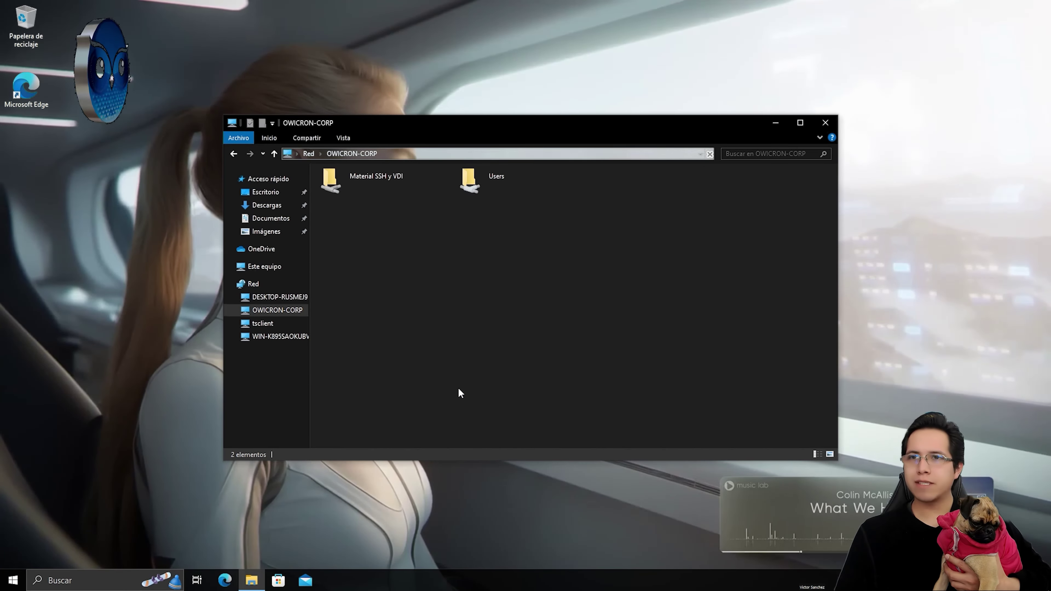